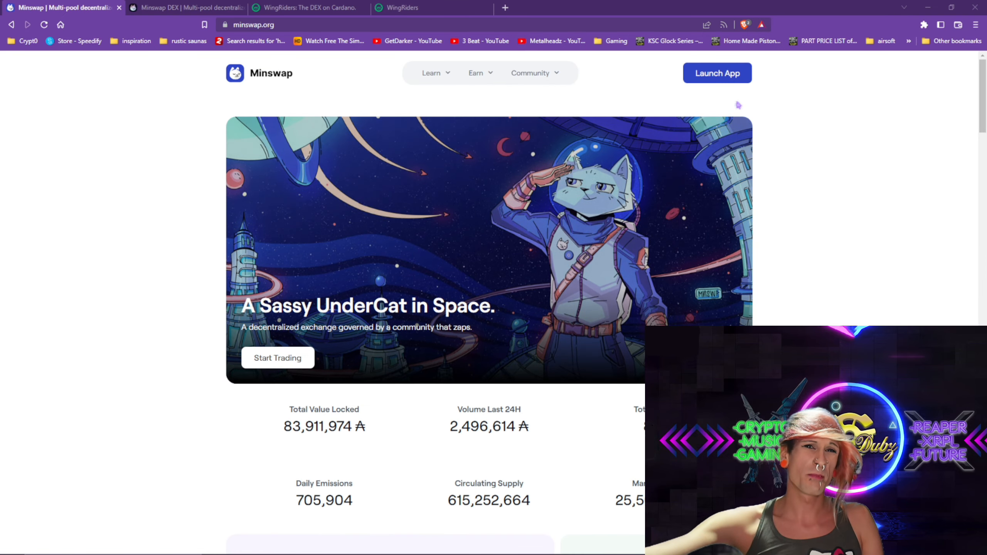
# Launch the Minswap app and look through its top liquidity pools list
pyautogui.click(716, 77)
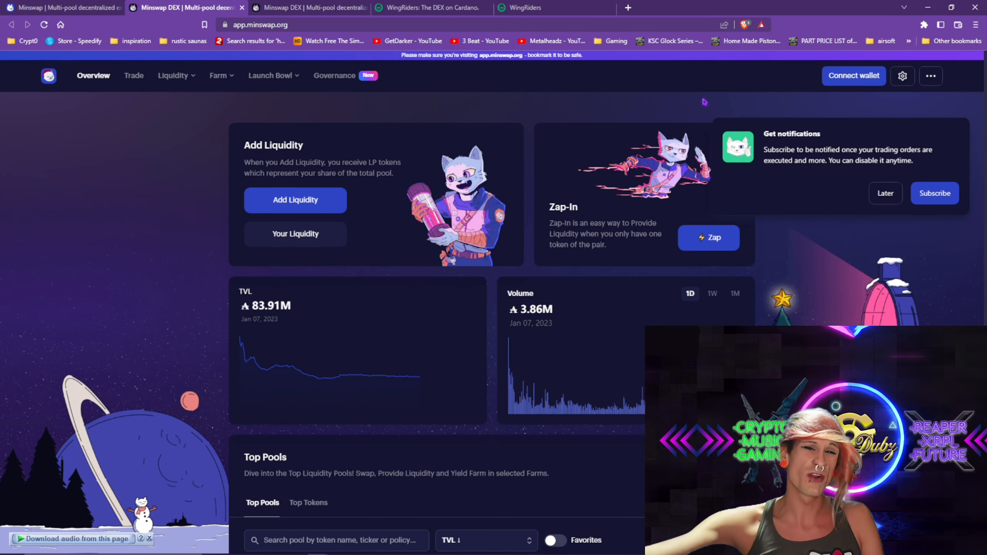
pyautogui.scroll(-10, 639, 192)
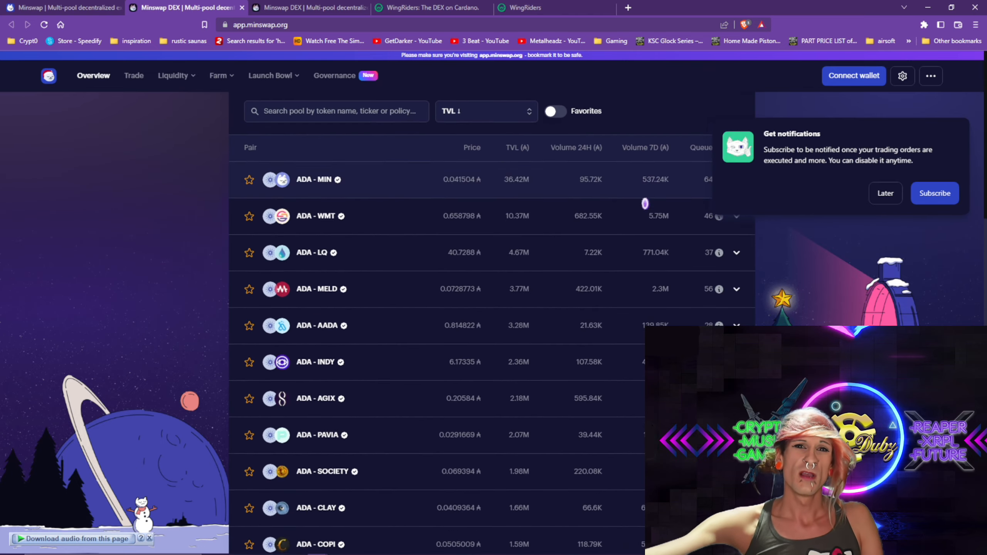
pyautogui.scroll(-10, 644, 202)
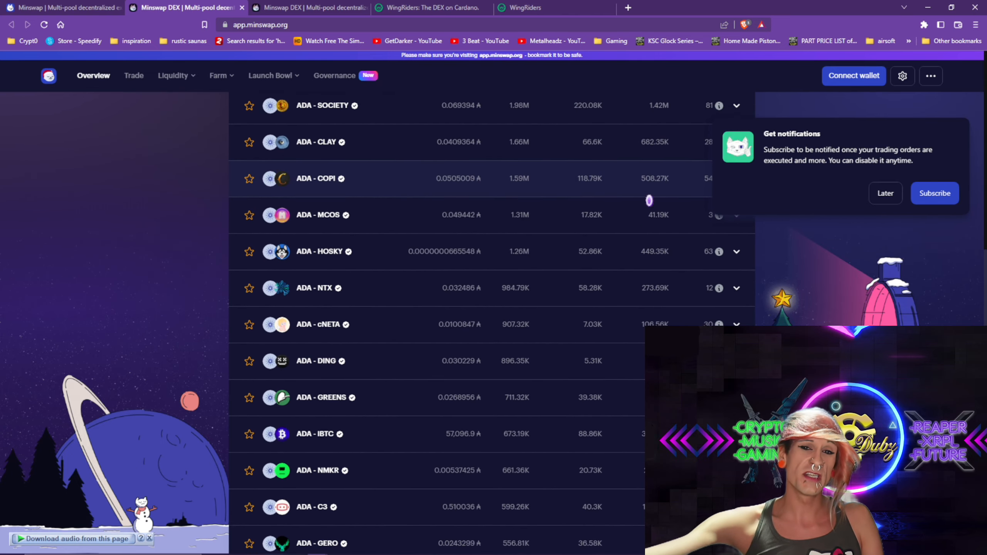
# Switch to the WingRiders website, review its homepage from the introduction to the footer, and enter its app
pyautogui.hotkey('ctrl', '4')
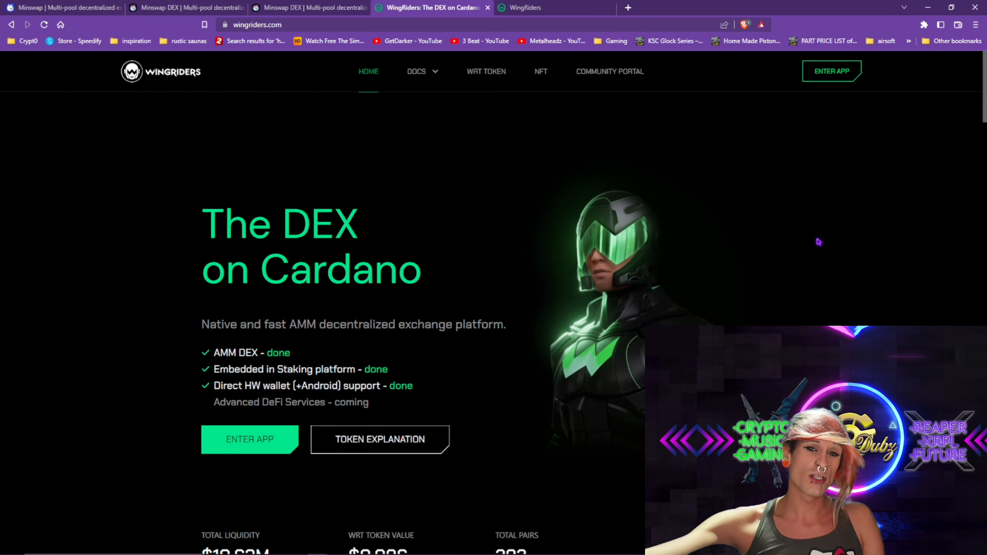
pyautogui.scroll(-5, 795, 210)
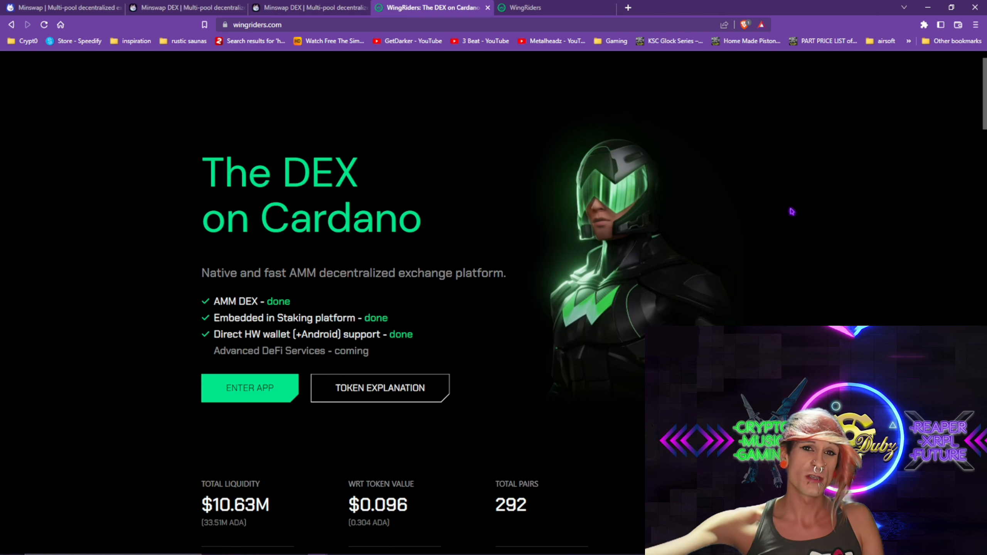
pyautogui.scroll(-10, 797, 206)
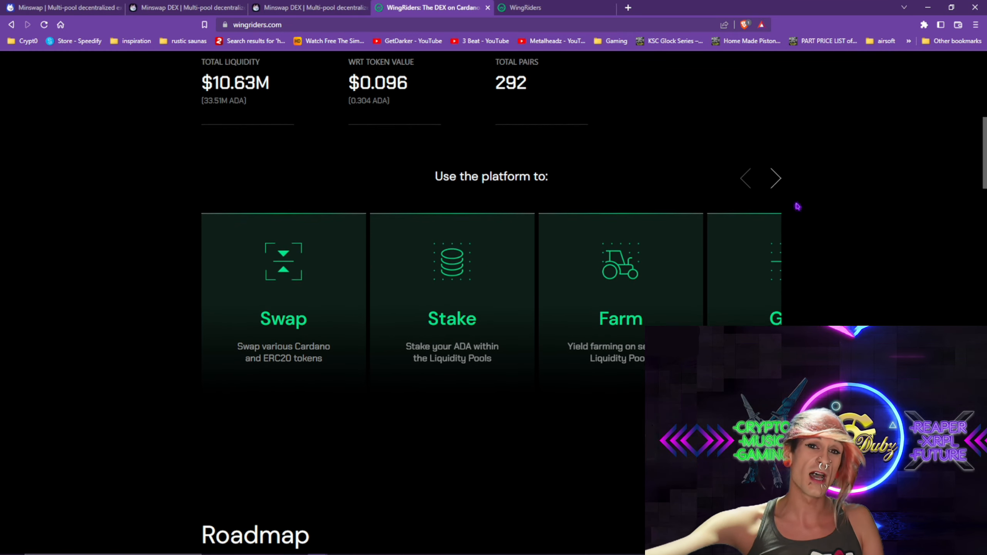
pyautogui.scroll(-8, 795, 208)
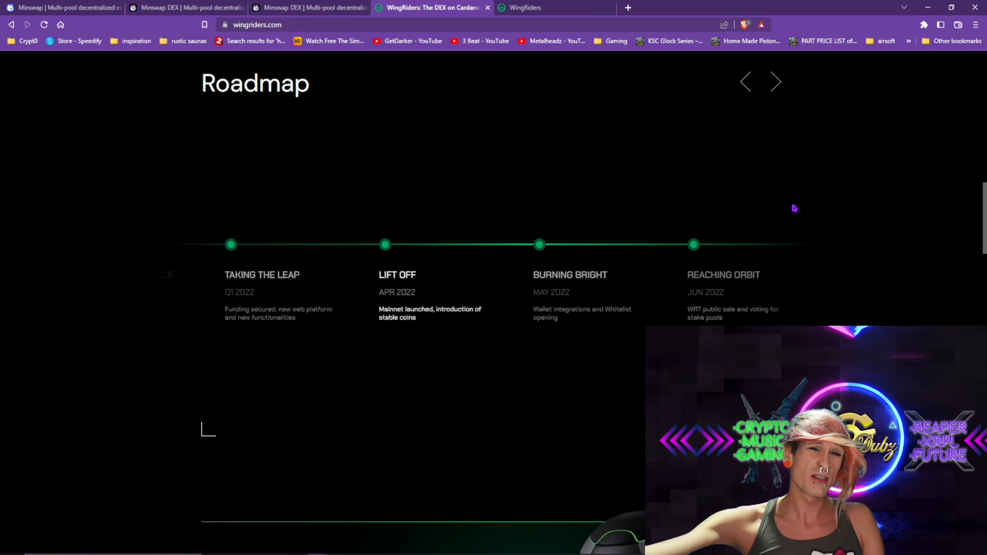
pyautogui.scroll(-8, 790, 204)
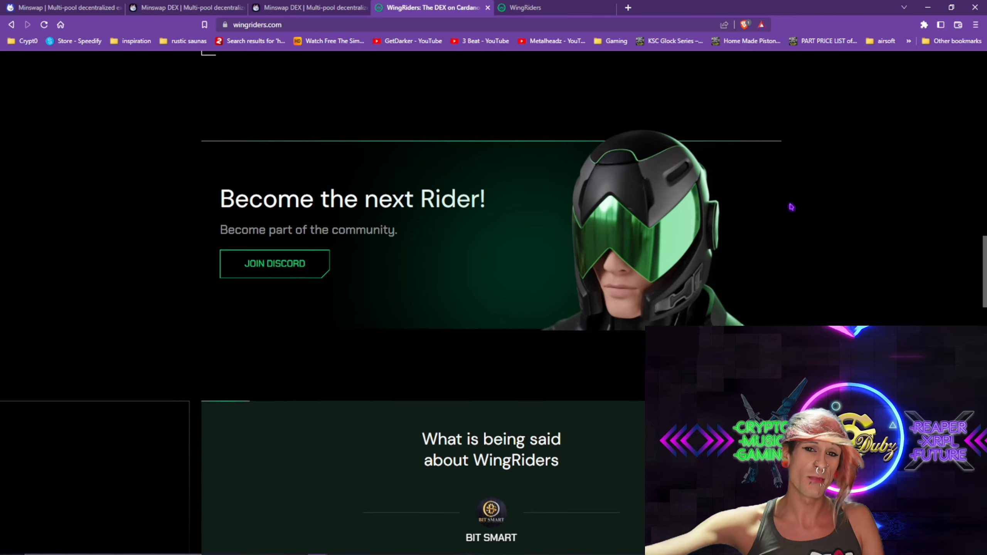
pyautogui.scroll(-8, 789, 206)
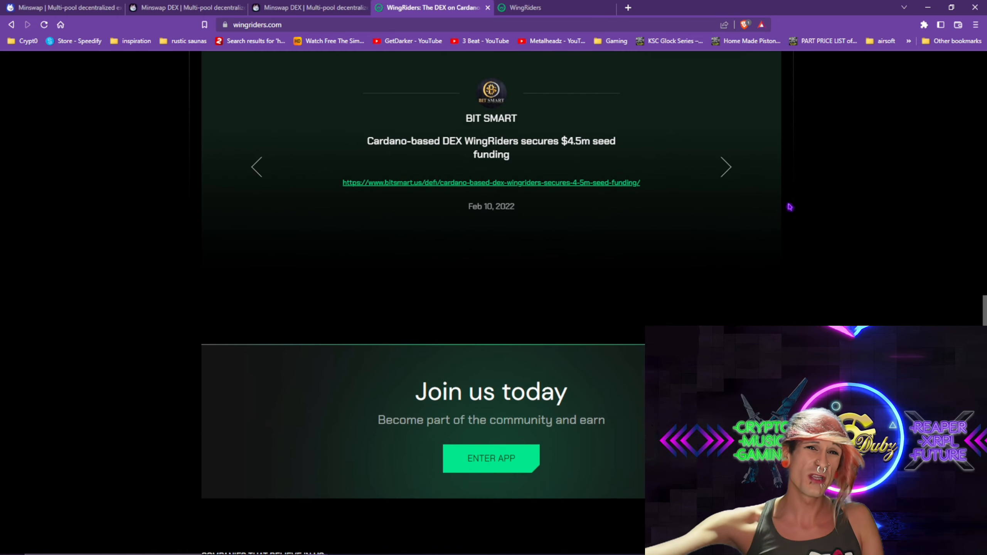
pyautogui.scroll(-12, 788, 202)
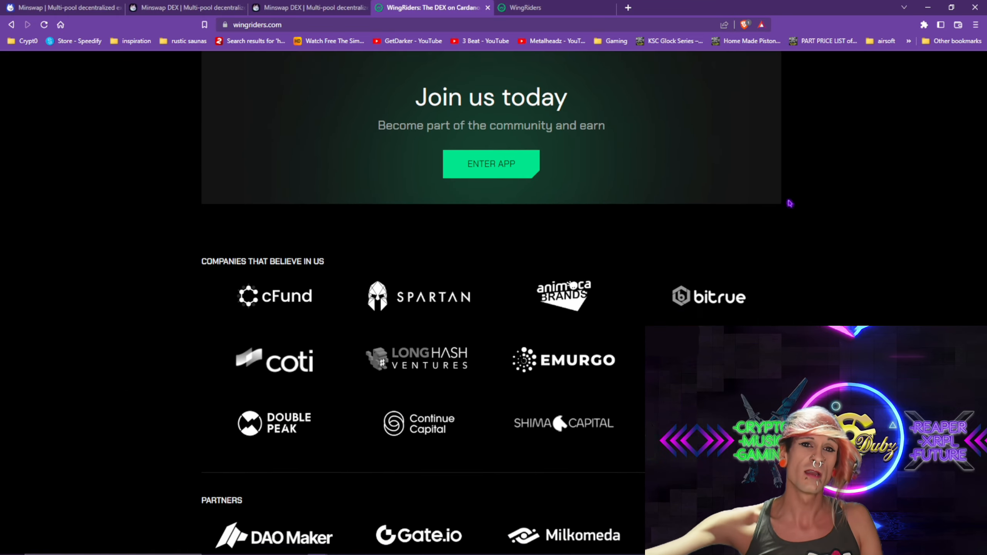
pyautogui.scroll(-9, 785, 201)
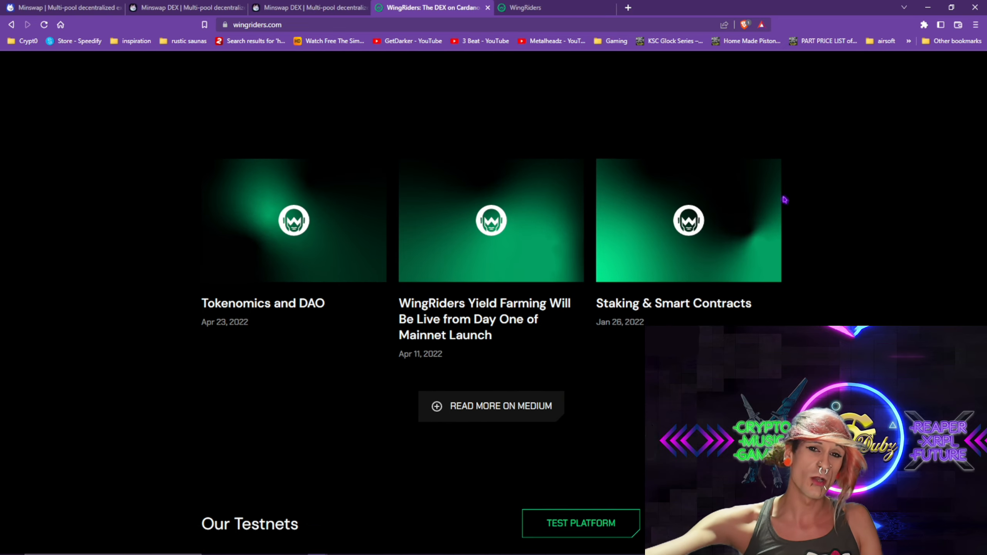
pyautogui.scroll(-5, 773, 198)
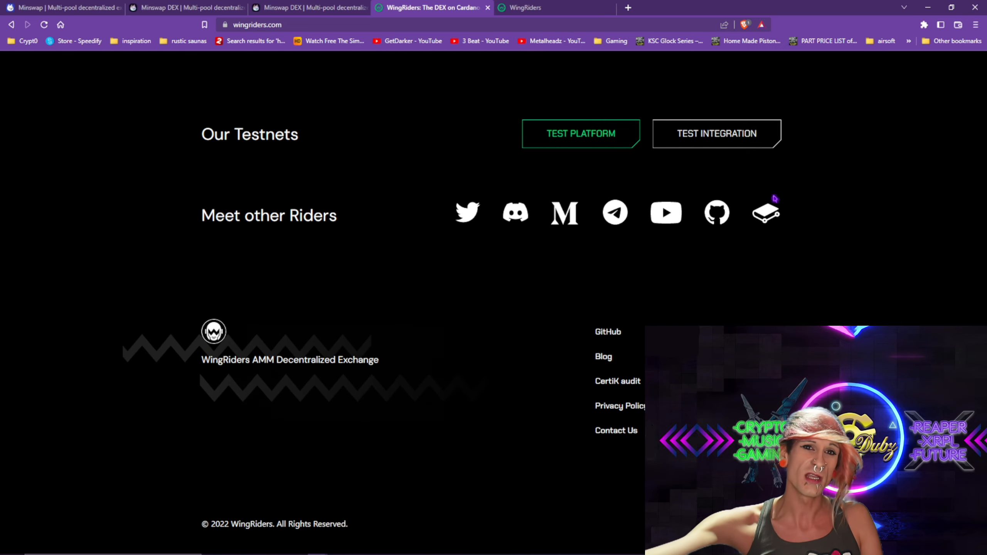
pyautogui.scroll(17, 781, 187)
pyautogui.scroll(20, 787, 175)
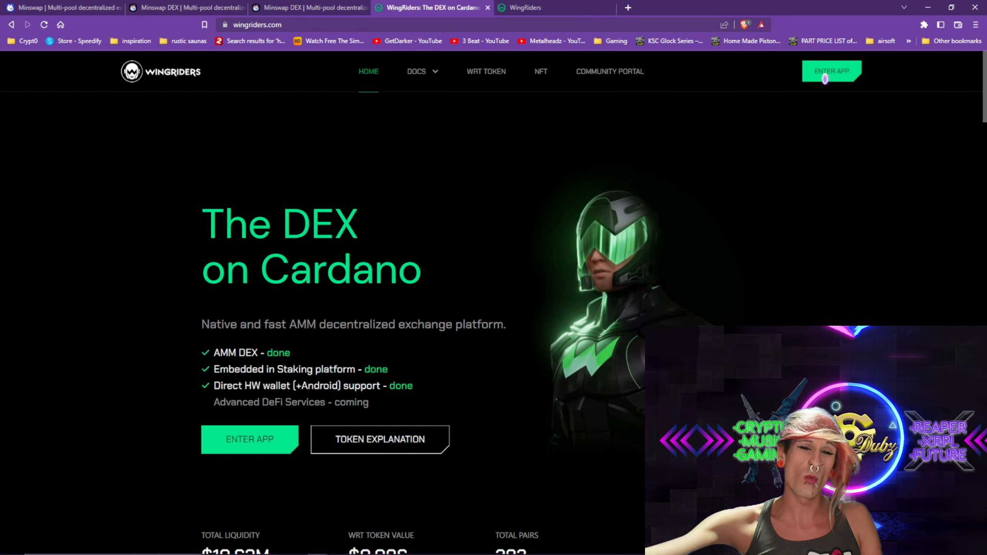
pyautogui.click(823, 73)
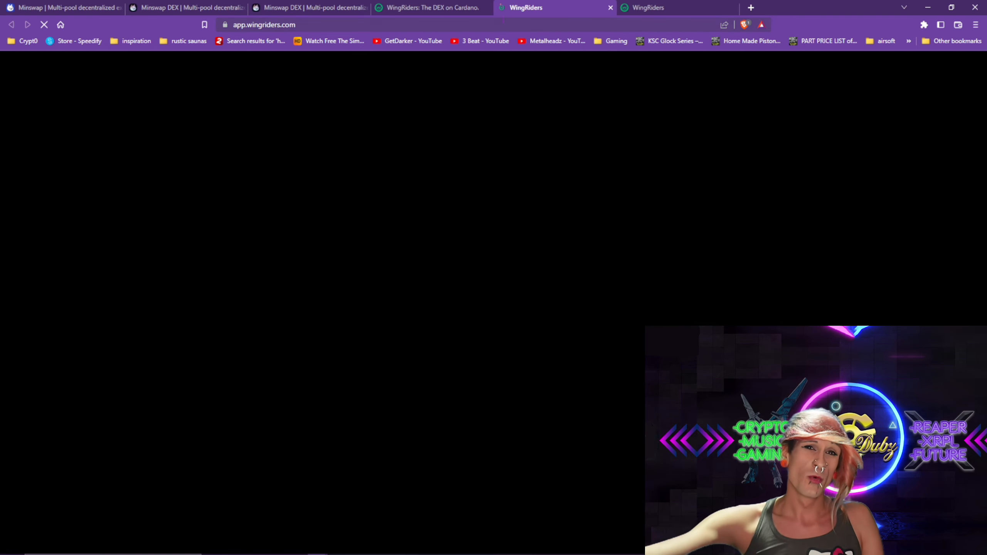
# Return to the WingRiders homepage and examine the total liquidity, WRT token value and total pairs figures
pyautogui.click(425, 12)
pyautogui.scroll(-3, 251, 452)
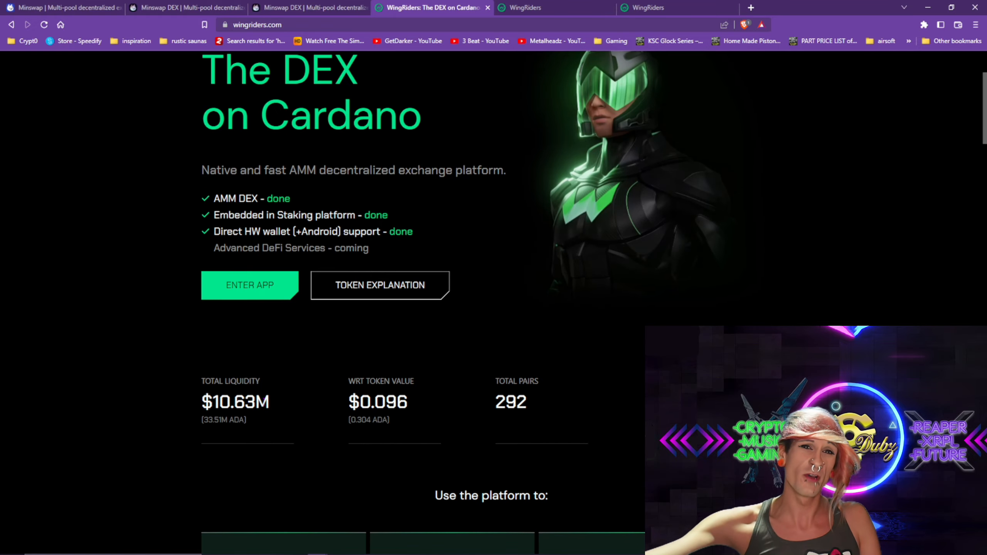
pyautogui.moveTo(275, 400); pyautogui.dragTo(186, 408)
pyautogui.click(325, 446)
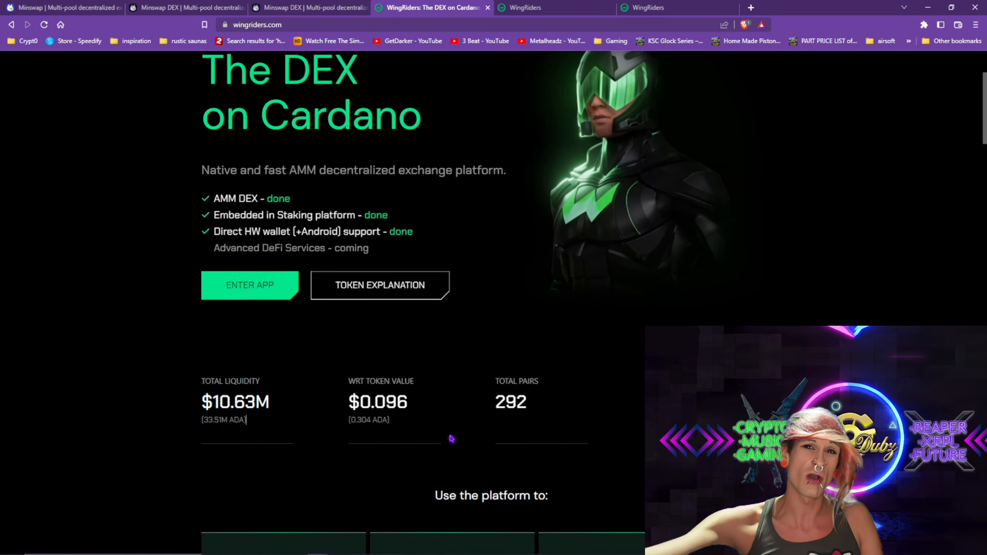
pyautogui.scroll(-2, 572, 394)
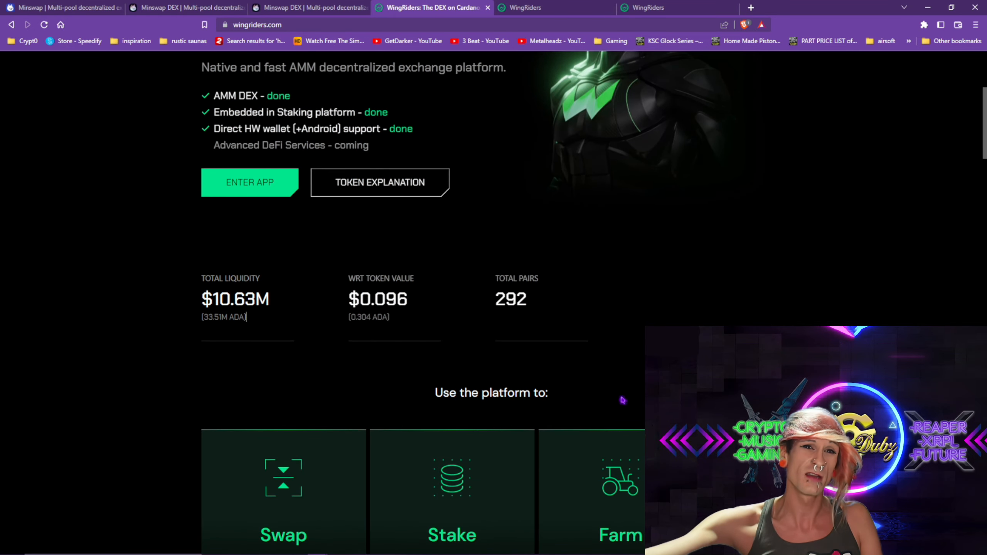
# Browse the platform use cards on the WingRiders homepage, from Swap through to Govern
pyautogui.scroll(-4, 641, 307)
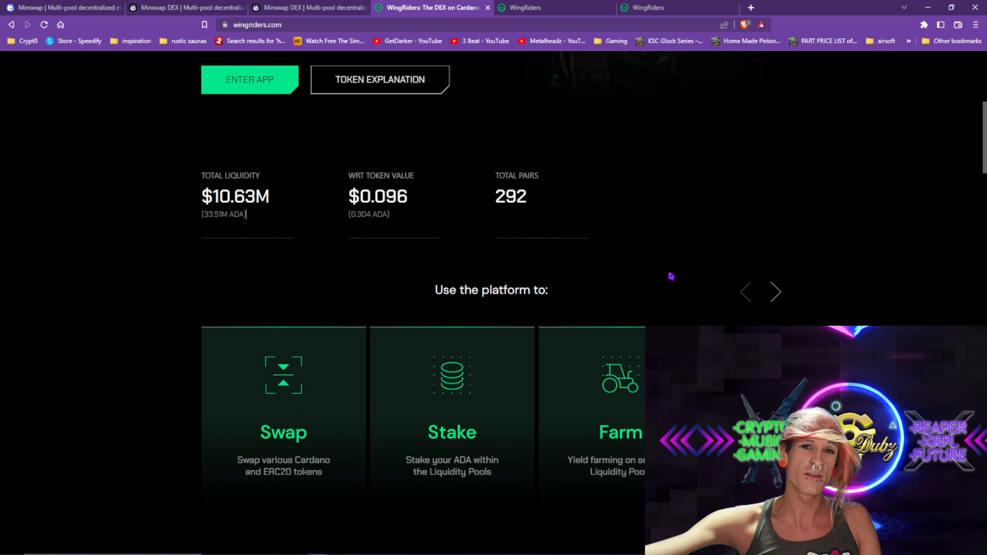
pyautogui.scroll(2, 670, 267)
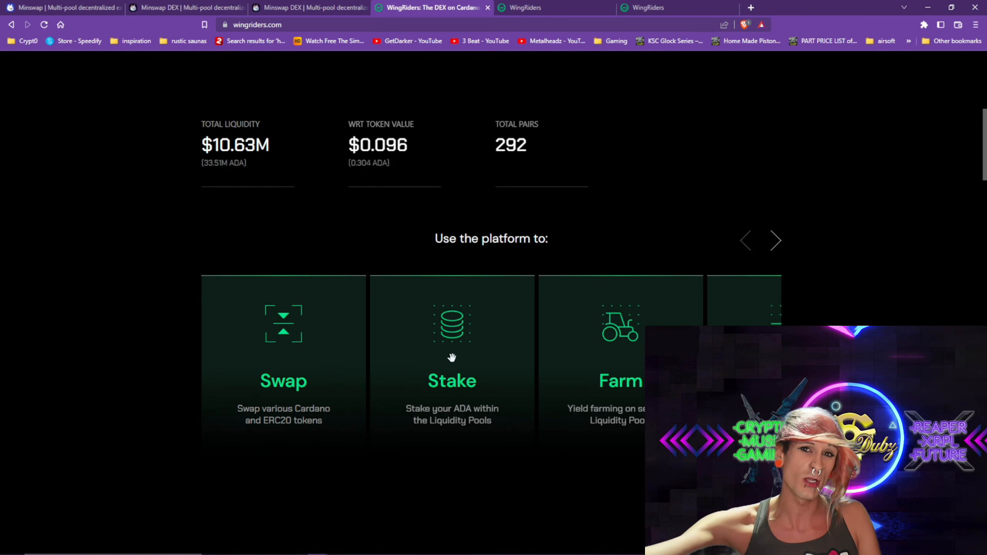
pyautogui.moveTo(452, 357); pyautogui.dragTo(345, 344)
pyautogui.moveTo(612, 341); pyautogui.dragTo(475, 349)
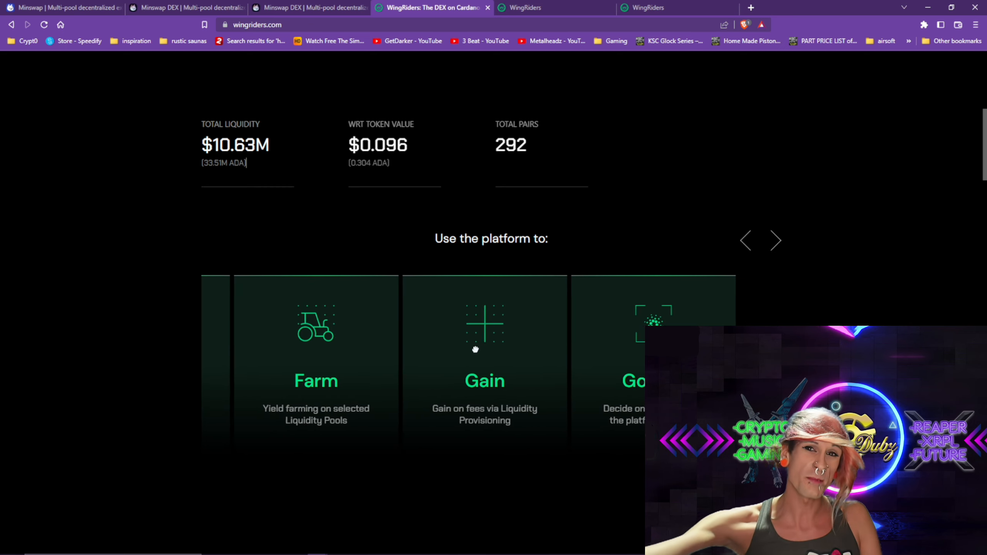
pyautogui.scroll(-8, 916, 320)
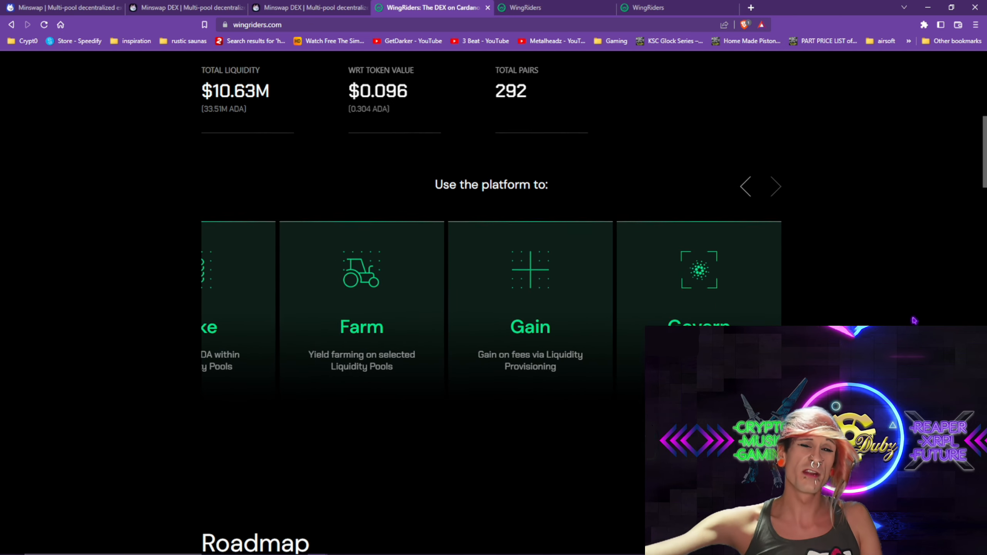
# Go through the milestones on the WingRiders roadmap timeline and return to the start of the homepage
pyautogui.scroll(-1, 910, 321)
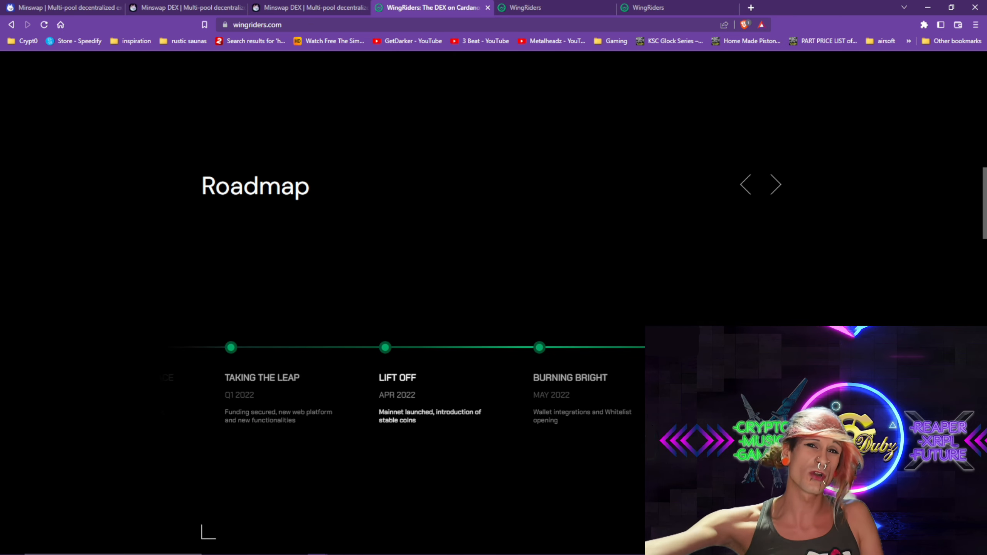
pyautogui.moveTo(754, 393); pyautogui.dragTo(473, 397)
pyautogui.moveTo(637, 392); pyautogui.dragTo(505, 385)
pyautogui.scroll(12, 688, 194)
pyautogui.scroll(4, 688, 193)
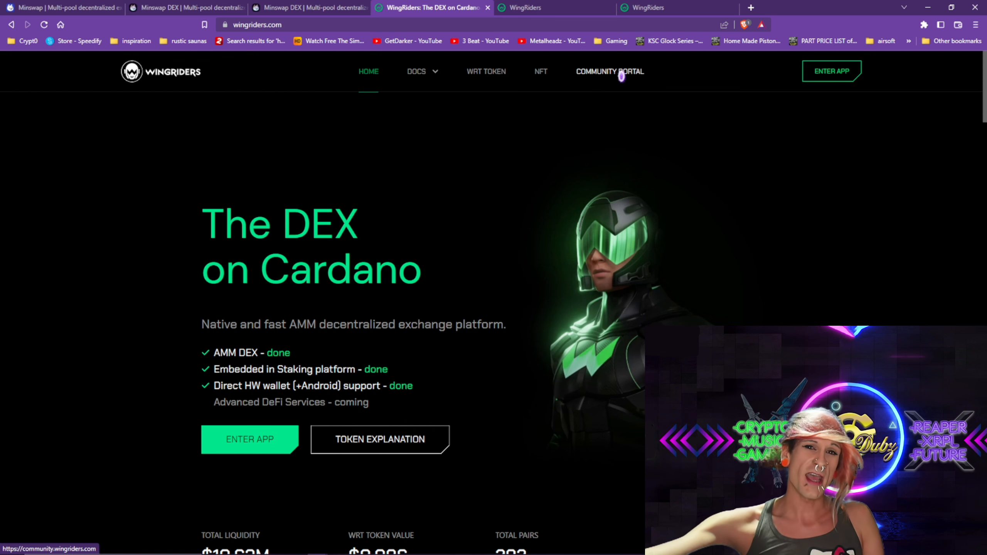
# Enter the WingRiders app, dismiss the recent improvements notice and agree to the Terms of Service
pyautogui.click(257, 440)
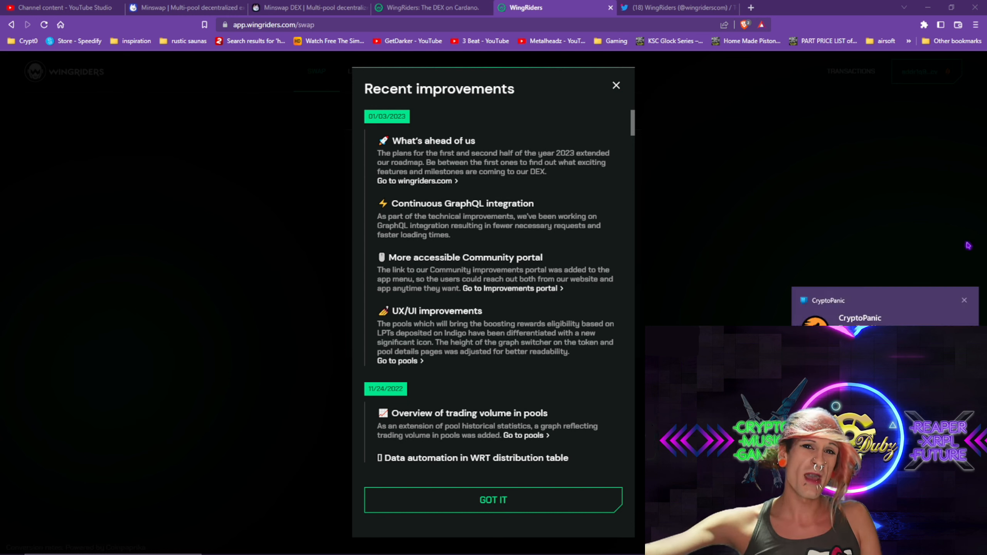
pyautogui.click(963, 301)
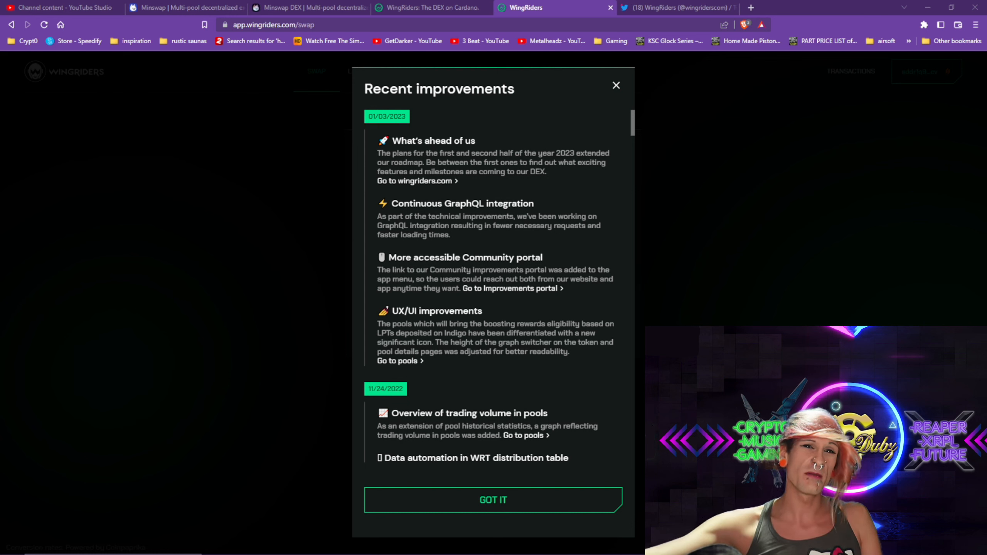
pyautogui.click(739, 151)
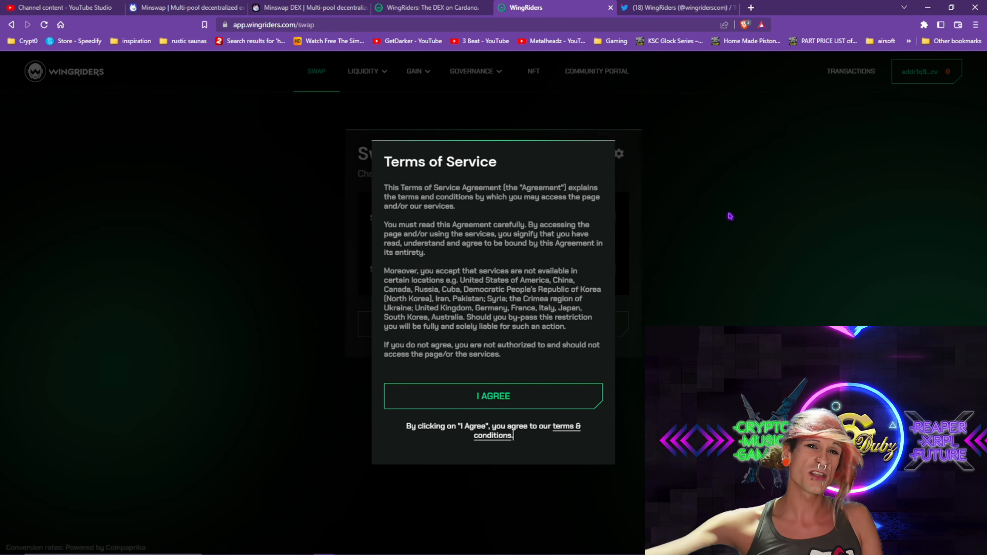
pyautogui.click(500, 396)
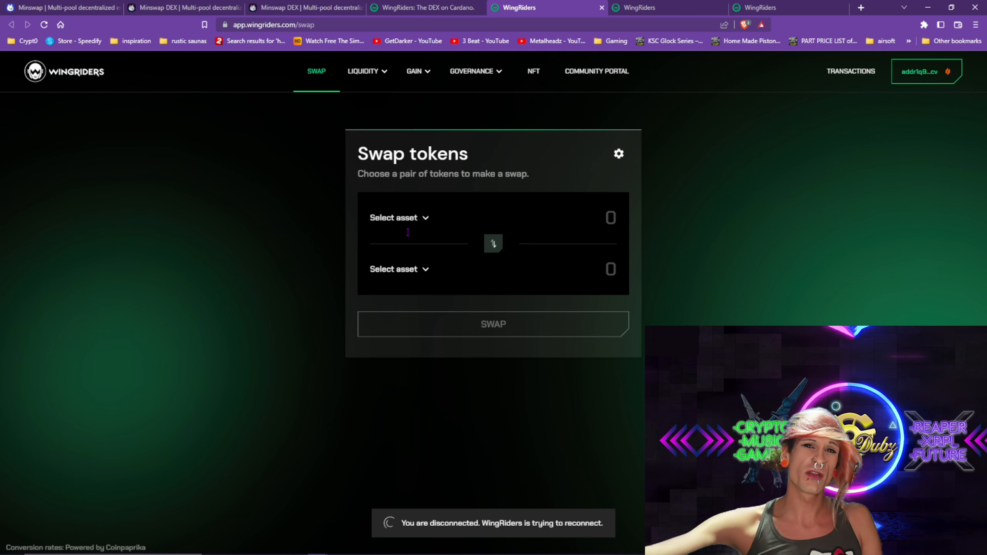
# Choose ADA as the asset to swap from and browse the assets available to receive without picking one
pyautogui.click(394, 219)
pyautogui.click(419, 281)
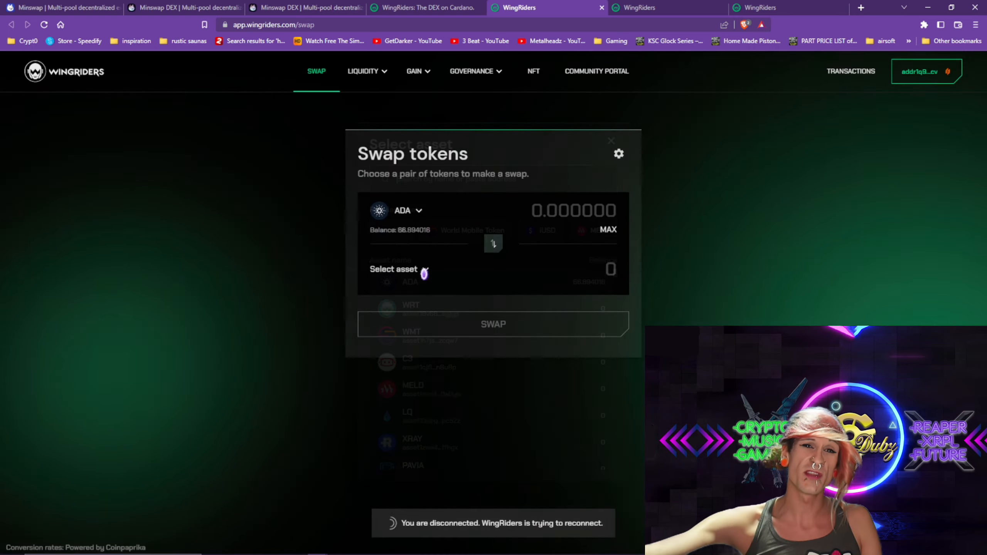
pyautogui.click(421, 270)
pyautogui.scroll(-3, 522, 309)
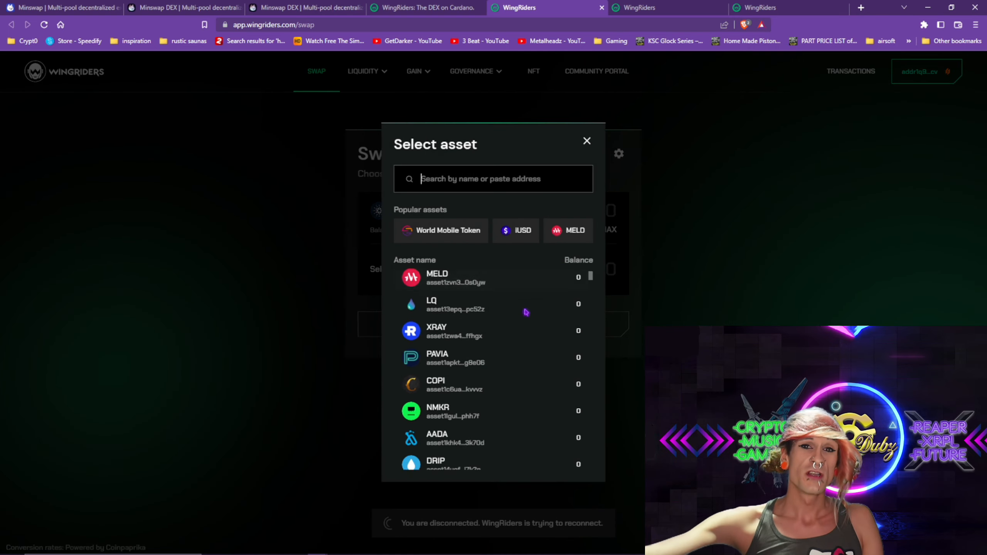
pyautogui.scroll(-7, 526, 312)
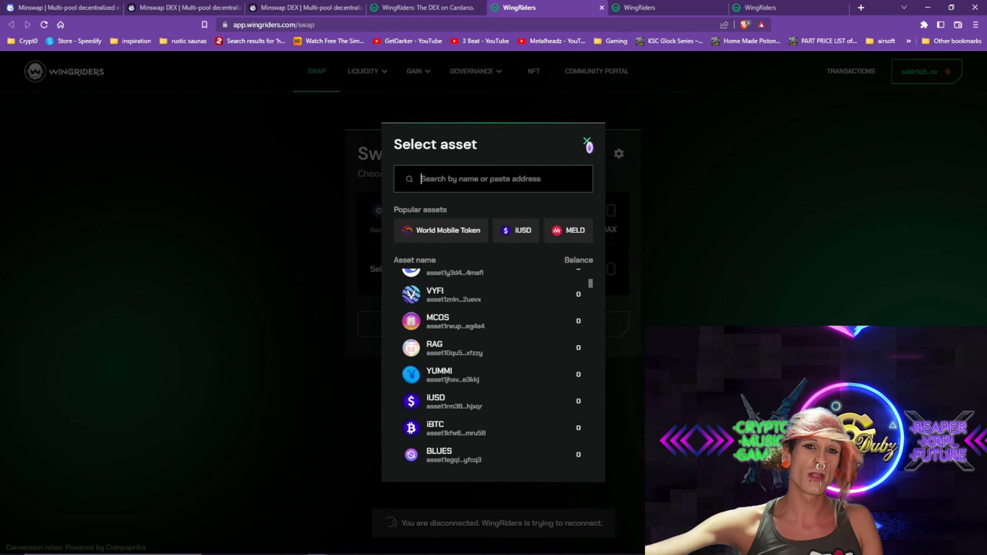
pyautogui.click(587, 141)
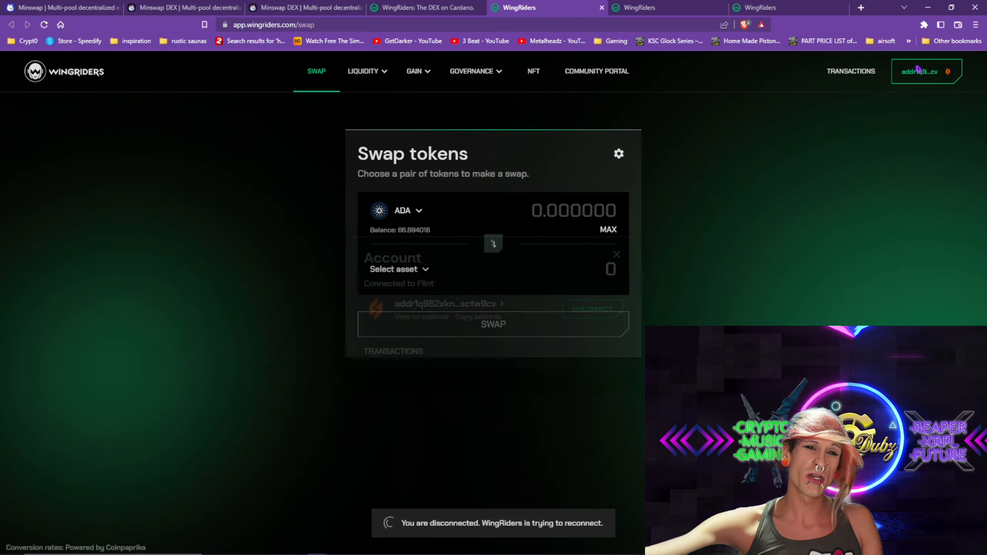
# Disconnect the current wallet from WingRiders and connect the Flint wallet again
pyautogui.click(926, 72)
pyautogui.click(591, 313)
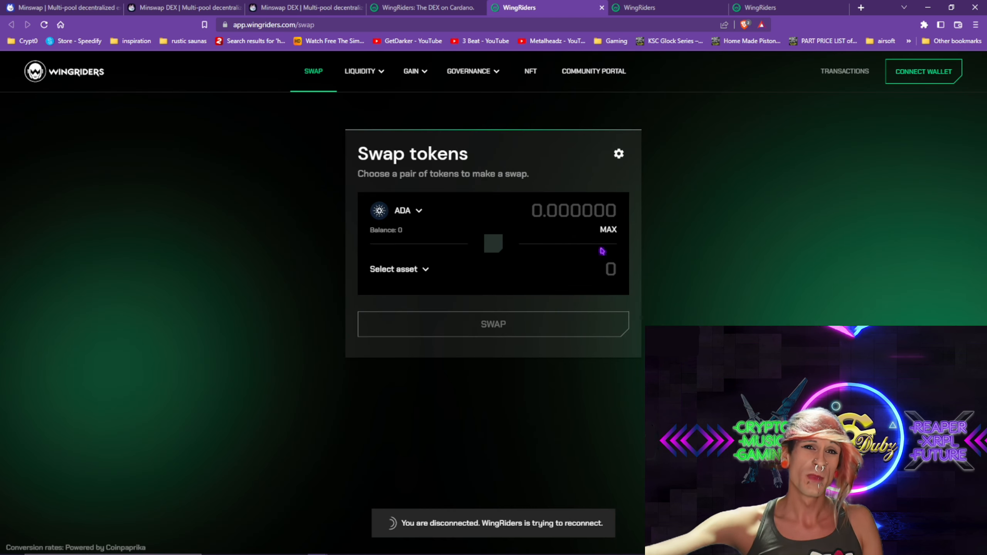
pyautogui.click(932, 73)
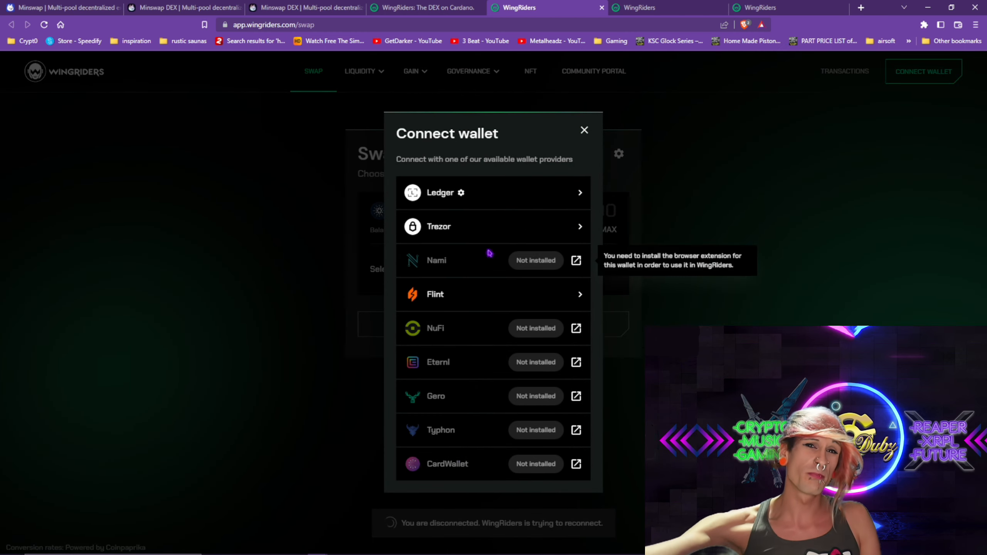
pyautogui.click(471, 298)
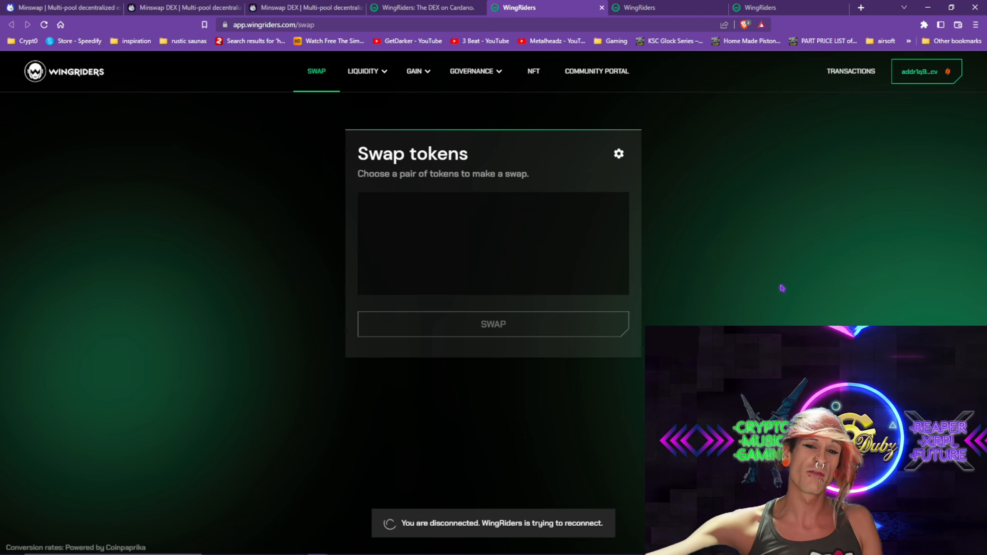
# Choose madUSDC as the asset to receive in the swap
pyautogui.click(412, 270)
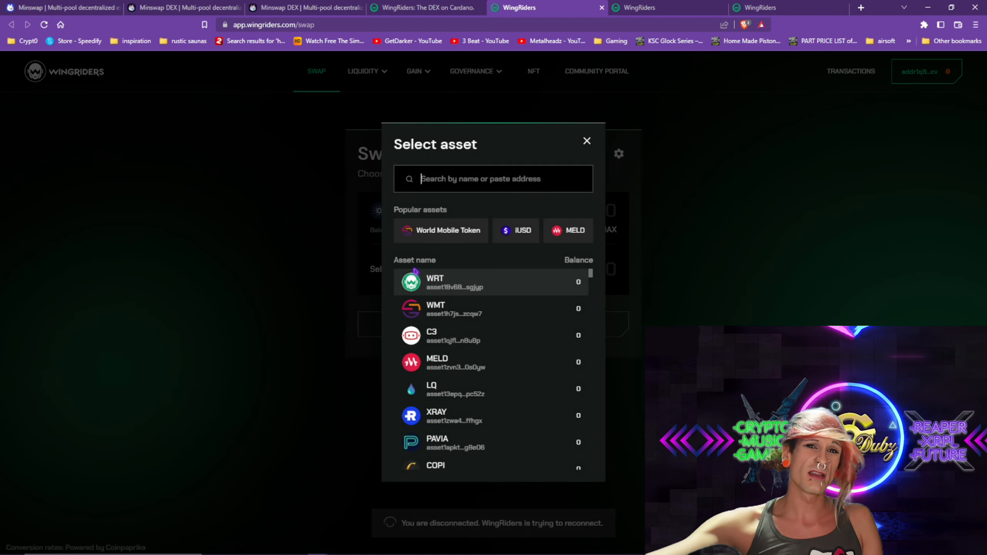
pyautogui.scroll(-3, 483, 309)
pyautogui.scroll(-10, 486, 310)
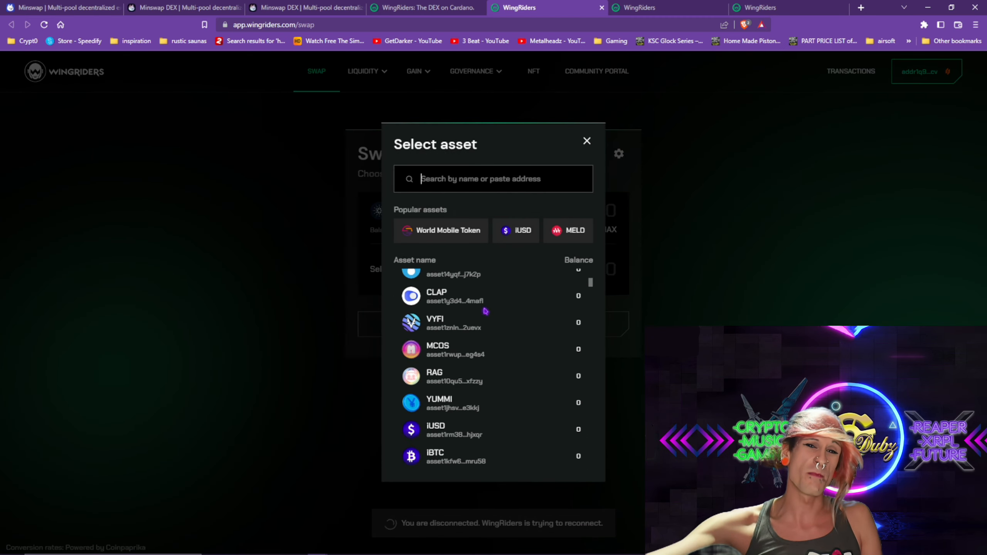
pyautogui.click(481, 327)
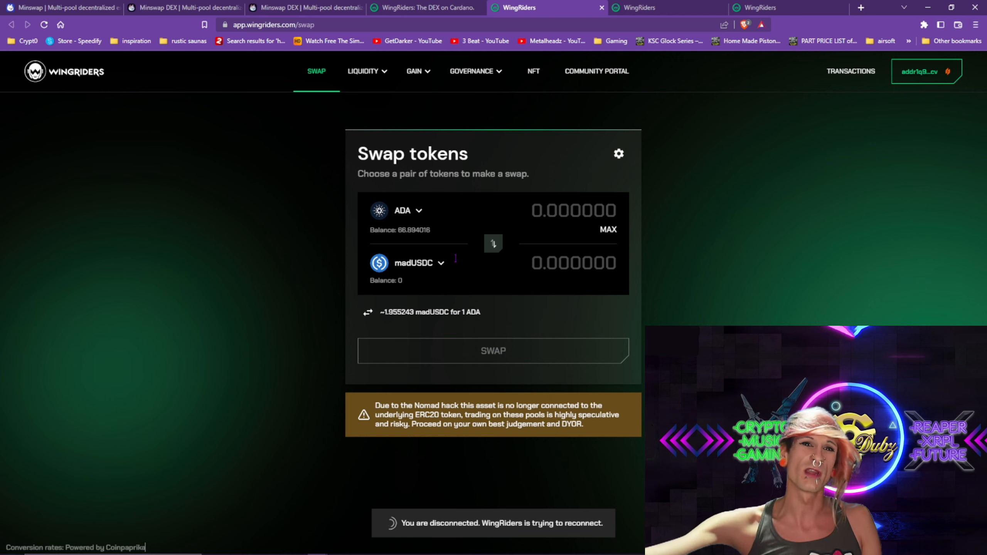
# Go to the liquidity pools list and expand the details of the ADA / WRT and ADA / C3 pools
pyautogui.moveTo(378, 74)
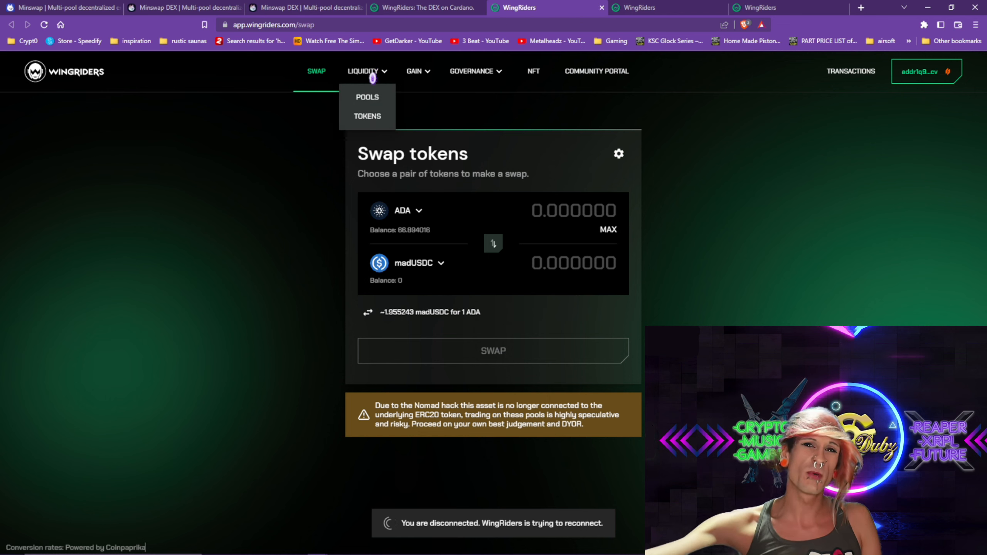
pyautogui.click(371, 96)
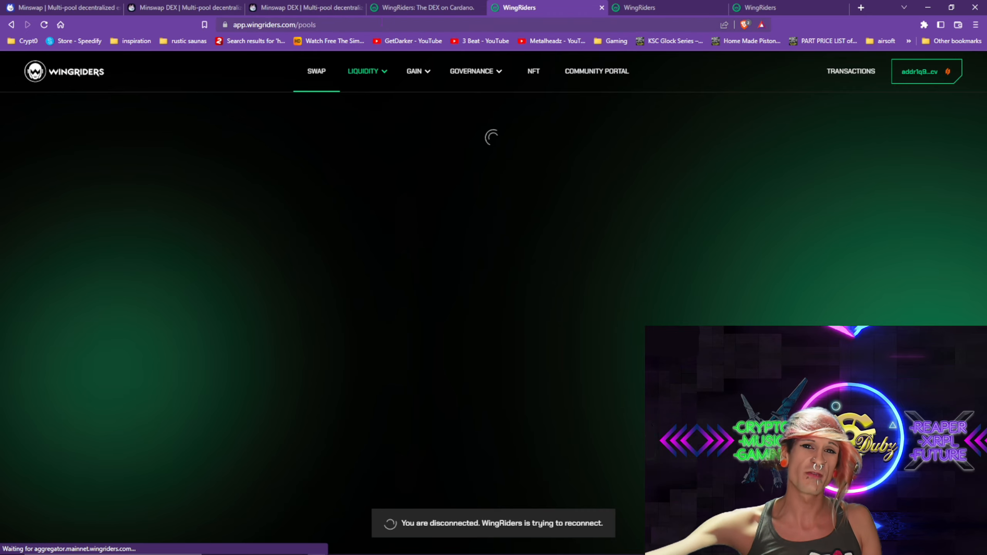
pyautogui.scroll(-8, 472, 142)
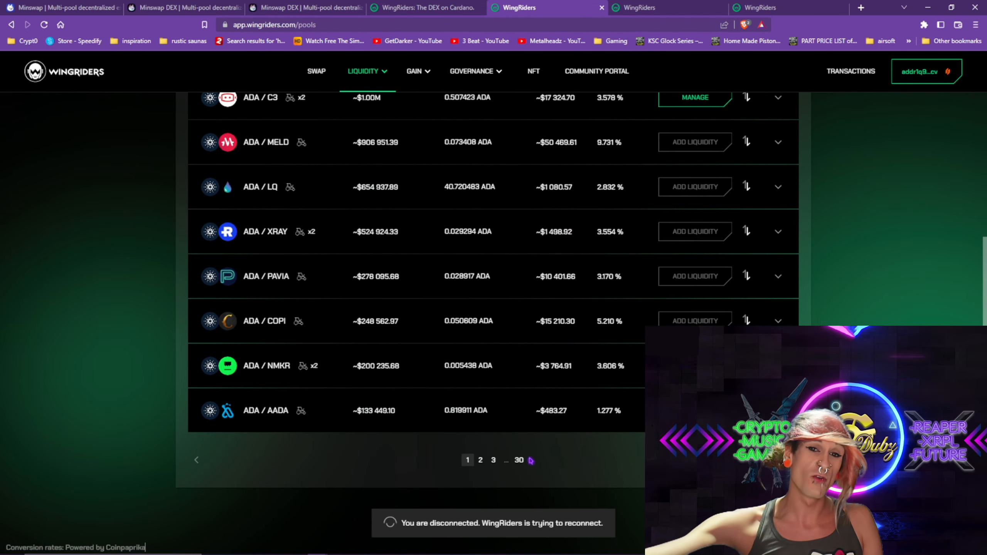
pyautogui.scroll(10, 526, 243)
pyautogui.click(787, 306)
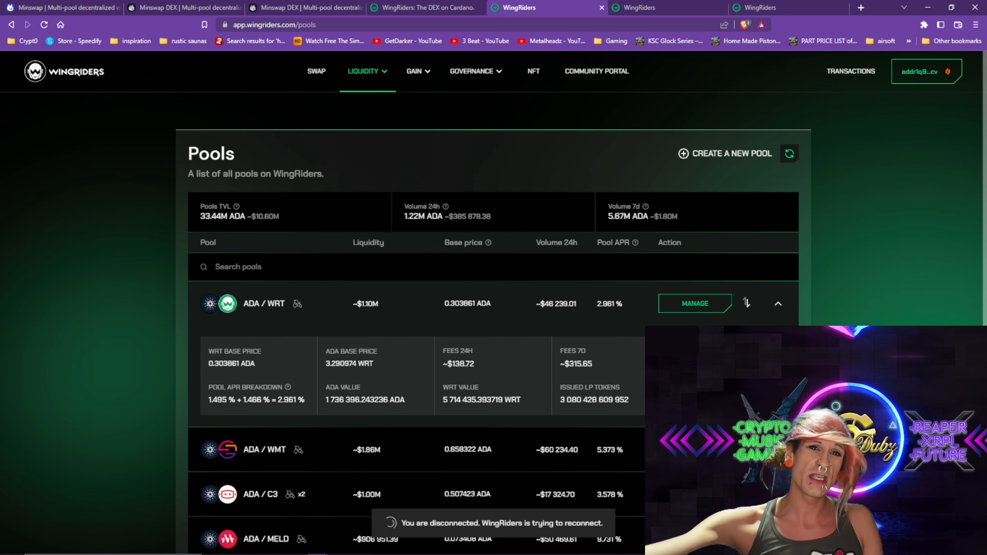
pyautogui.scroll(-3, 493, 303)
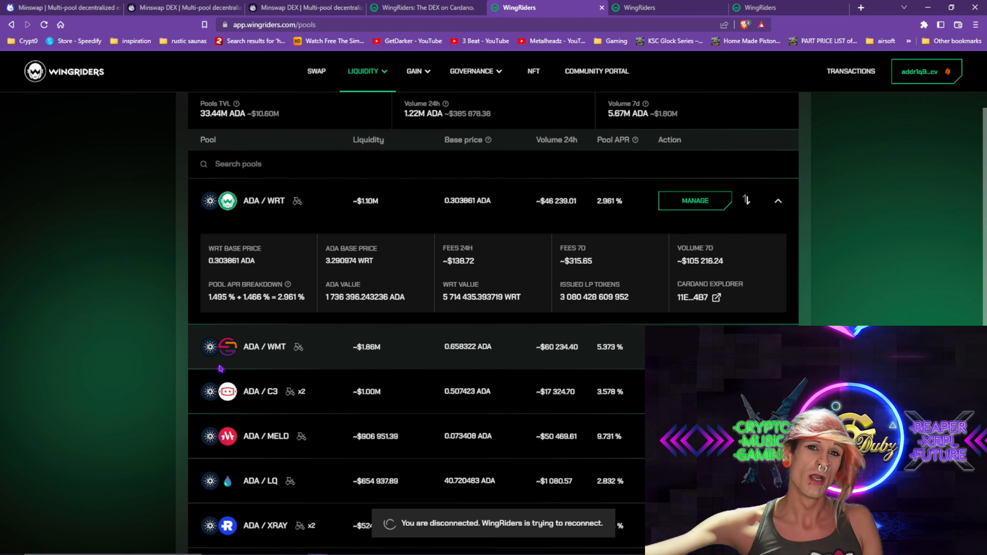
pyautogui.scroll(-3, 292, 364)
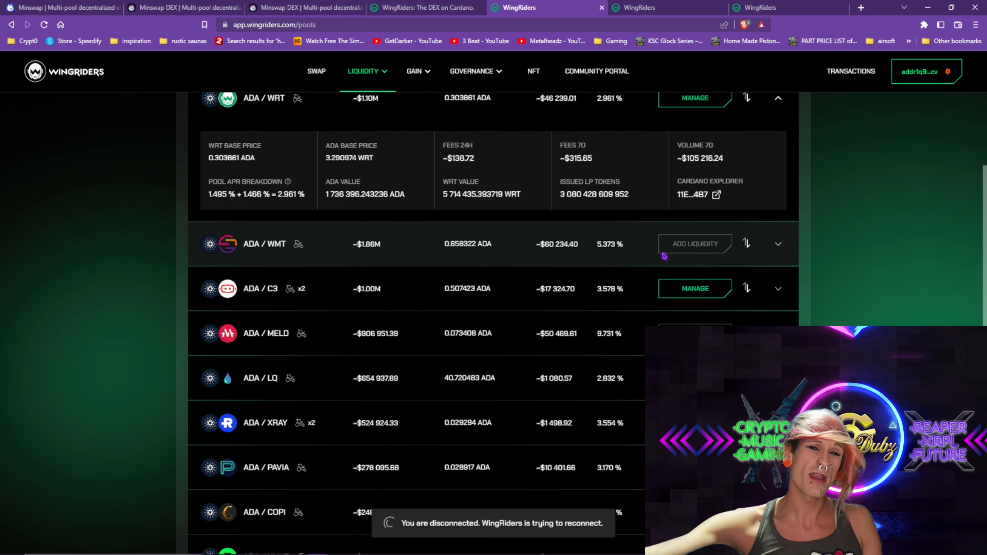
pyautogui.click(779, 290)
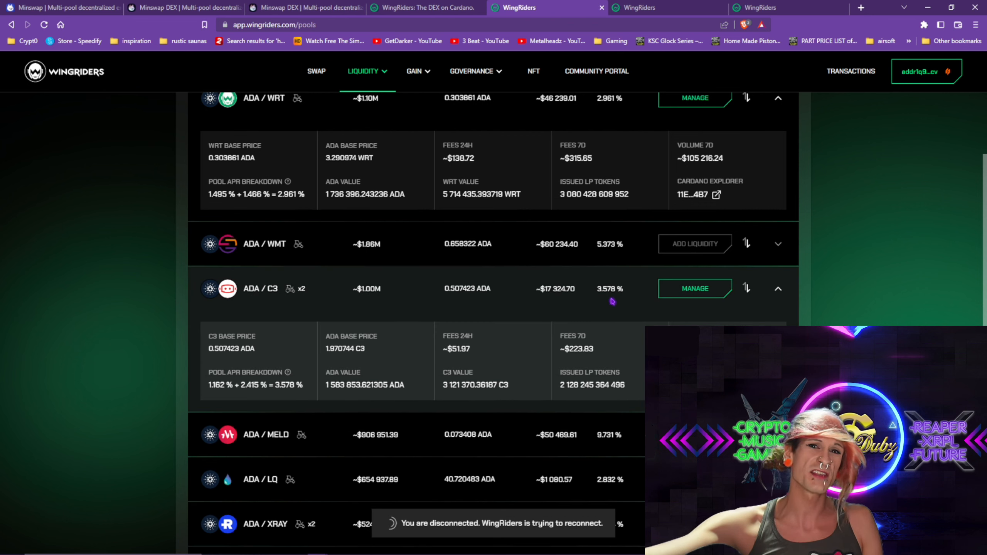
# Browse the remaining liquidity pools by paging through the list from page 2 to page 5
pyautogui.scroll(-7, 618, 300)
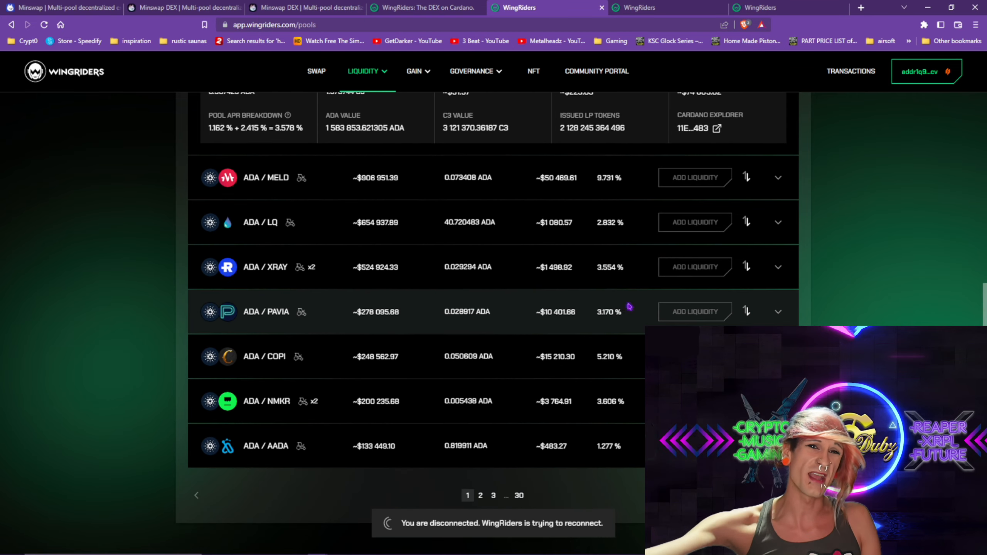
pyautogui.click(480, 460)
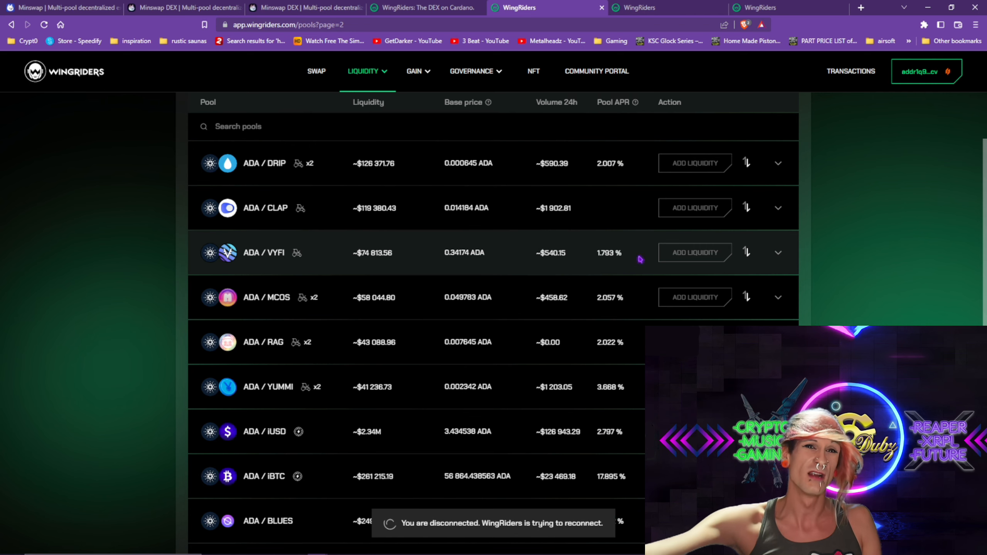
pyautogui.scroll(-1, 652, 261)
pyautogui.scroll(-3, 655, 264)
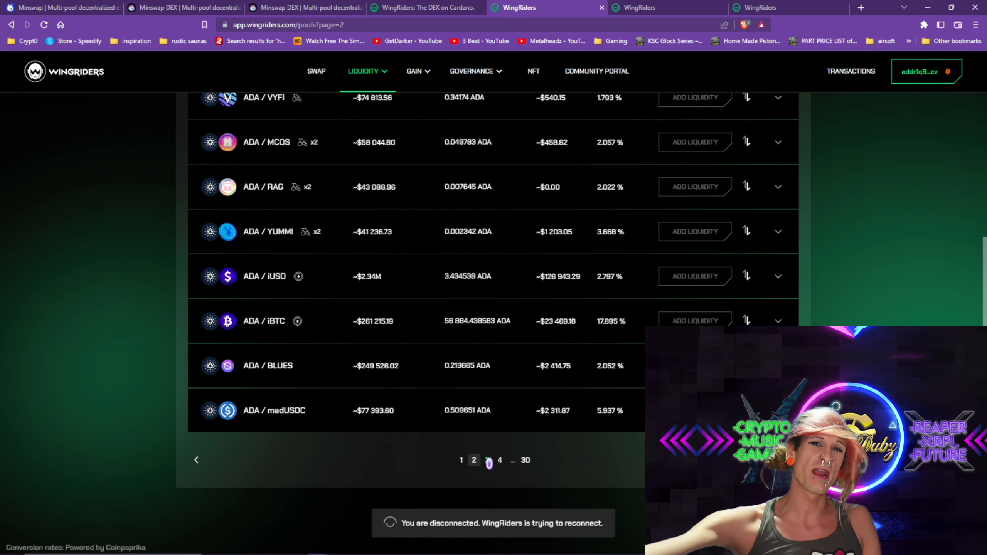
pyautogui.click(488, 461)
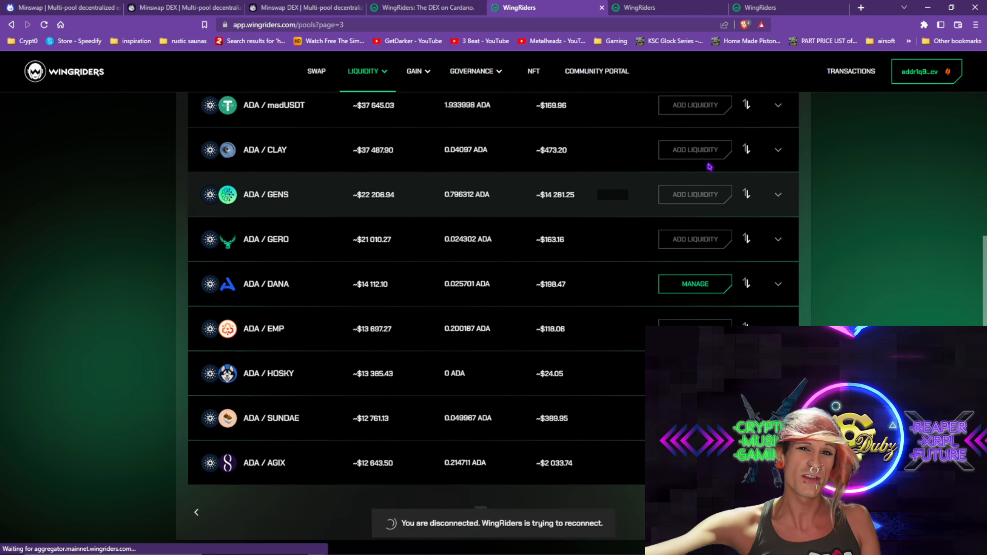
pyautogui.scroll(3, 715, 166)
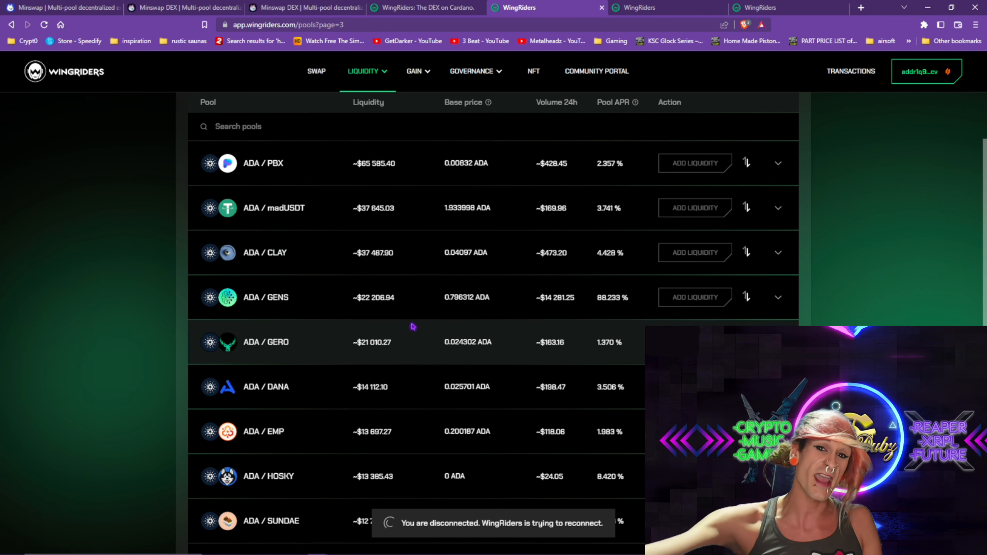
pyautogui.scroll(-4, 591, 308)
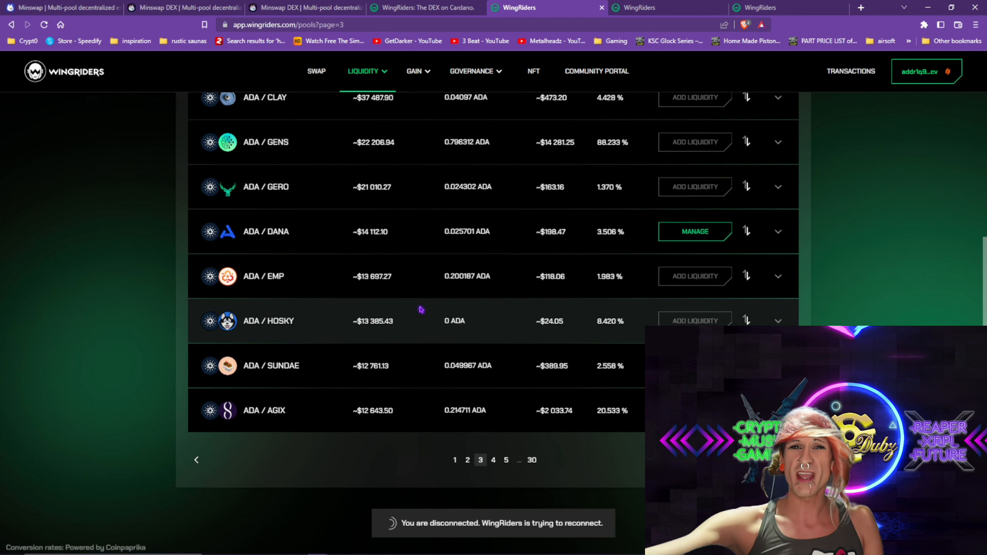
pyautogui.click(493, 460)
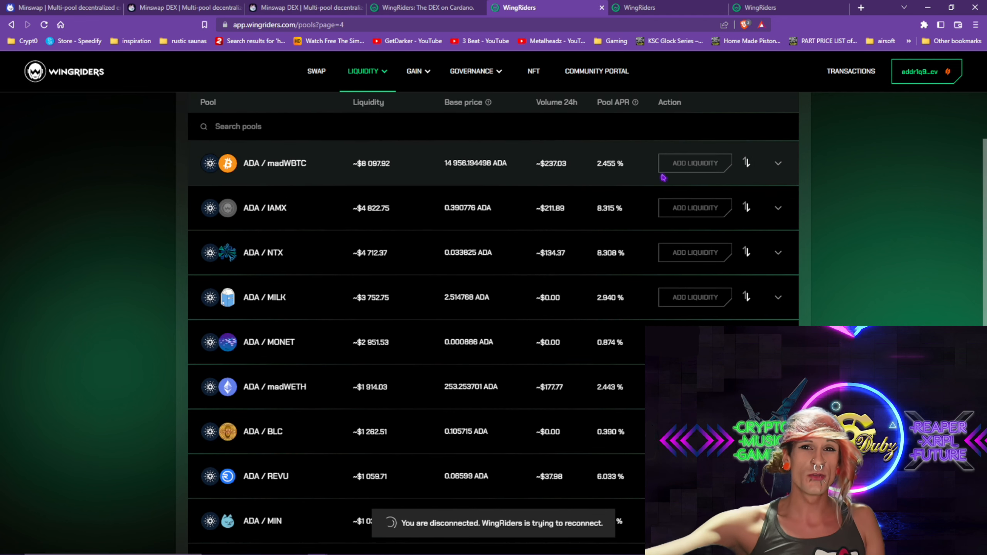
pyautogui.scroll(-3, 662, 182)
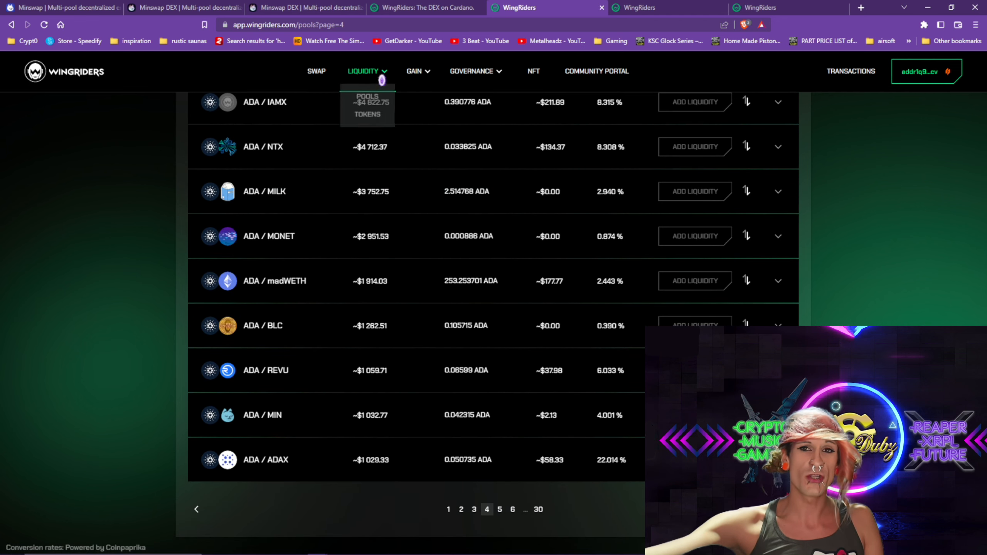
pyautogui.moveTo(378, 84)
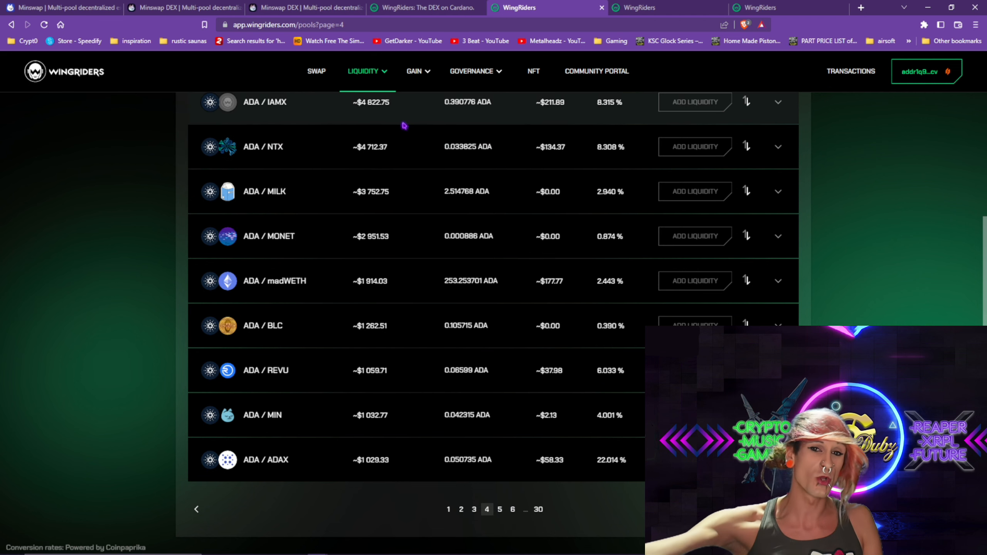
pyautogui.click(500, 509)
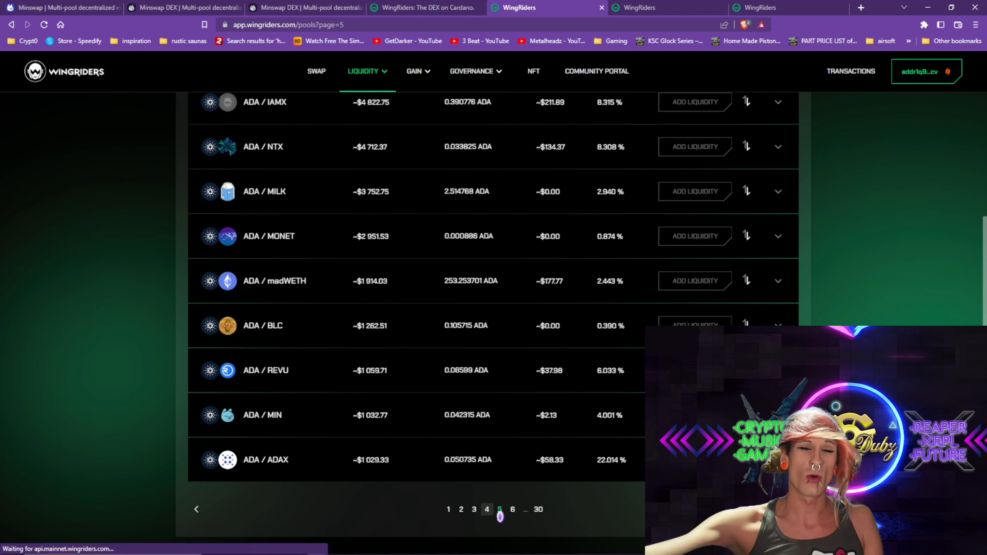
# Go to the list of supported tokens and review the WingRiders Governance Token's price chart and metadata
pyautogui.moveTo(365, 71)
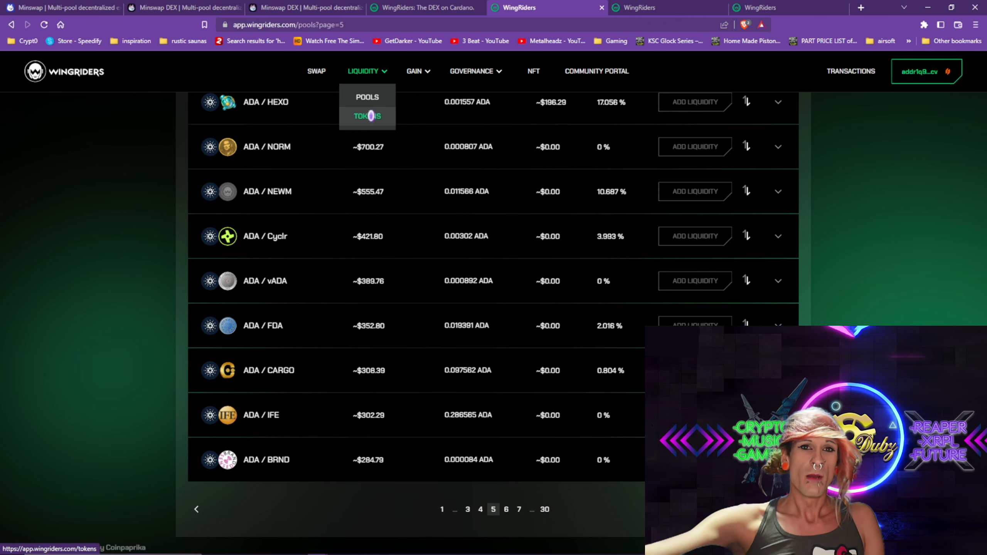
pyautogui.click(372, 116)
pyautogui.scroll(-3, 521, 192)
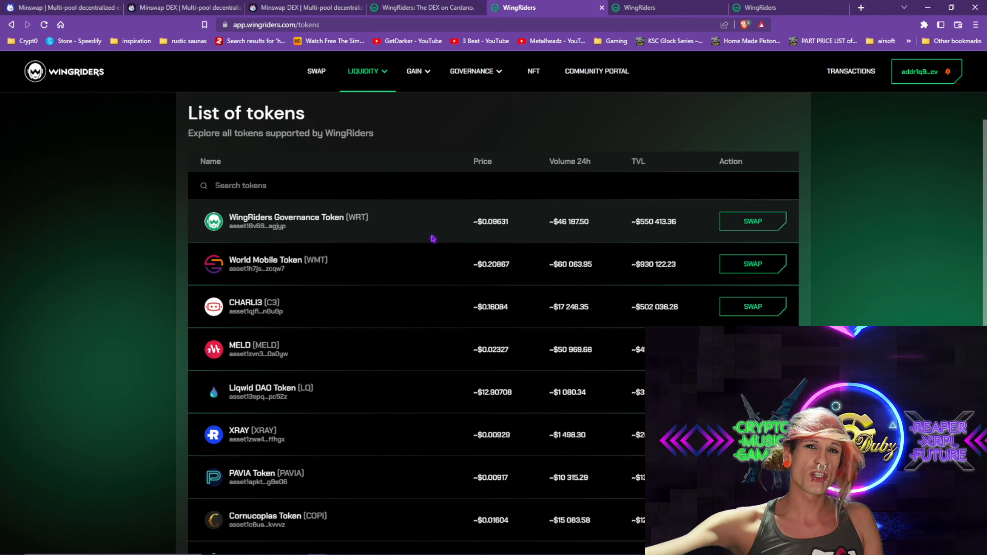
pyautogui.click(334, 223)
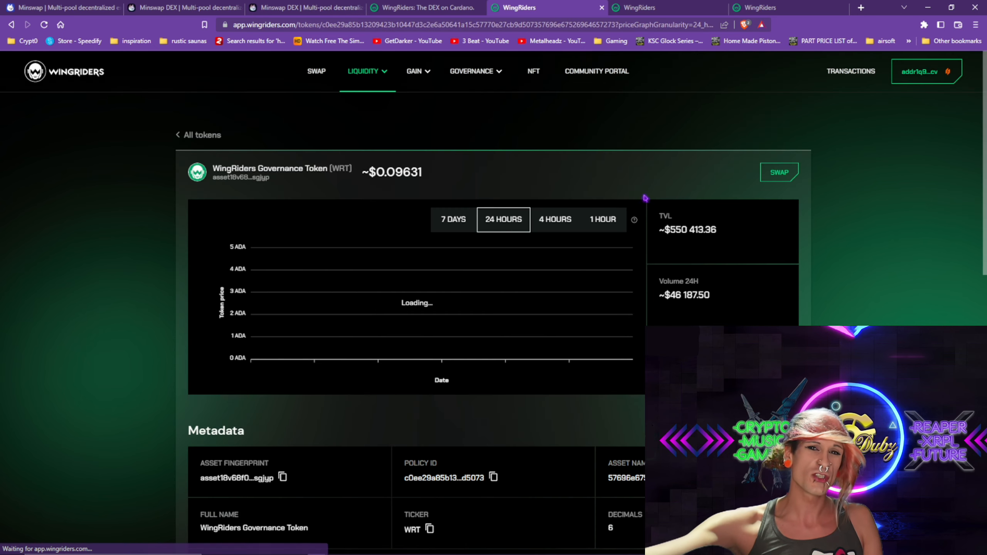
pyautogui.scroll(-3, 737, 249)
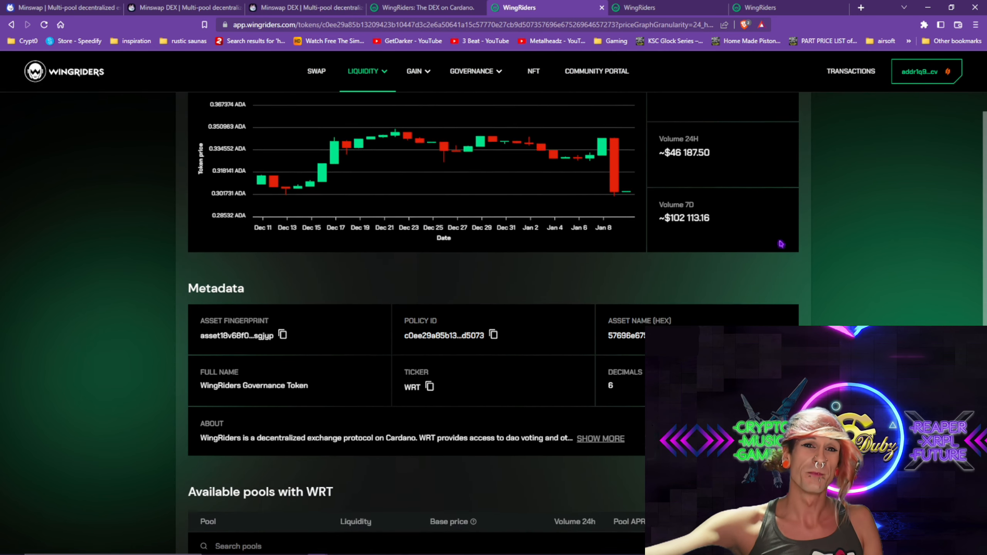
pyautogui.scroll(3, 559, 171)
# Go to the Farms page and review the wallet's own farms and Boosting Vault
pyautogui.moveTo(417, 72)
pyautogui.click(412, 97)
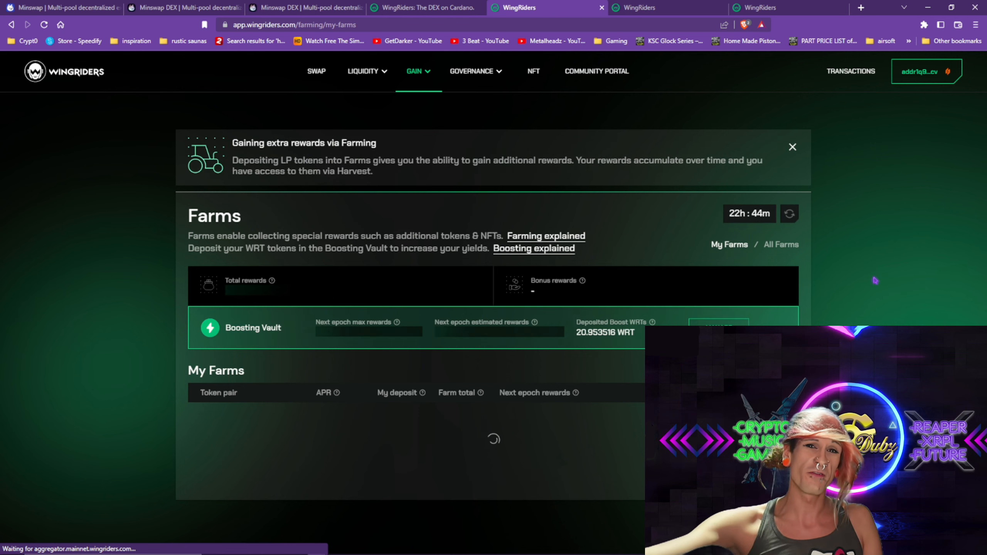
pyautogui.scroll(-3, 874, 277)
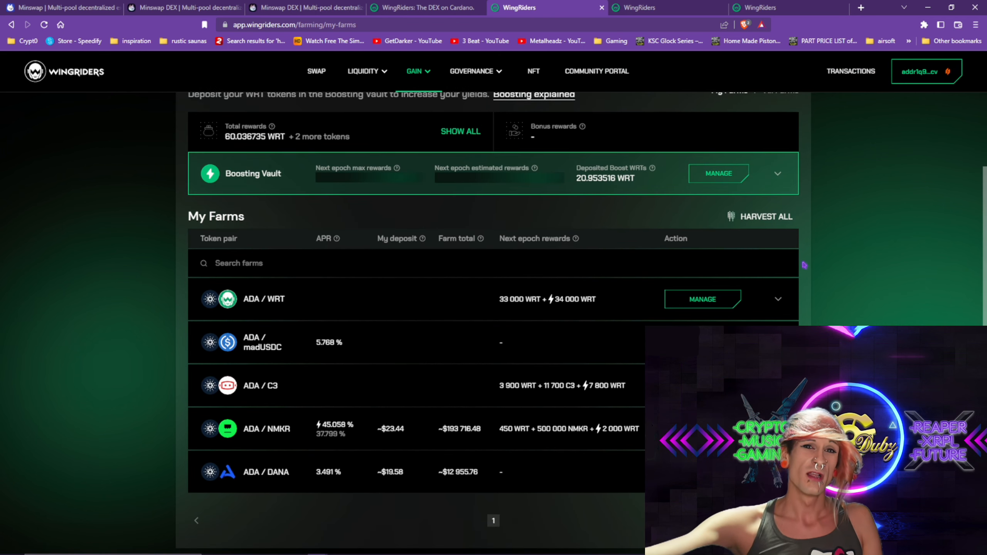
pyautogui.scroll(3, 854, 268)
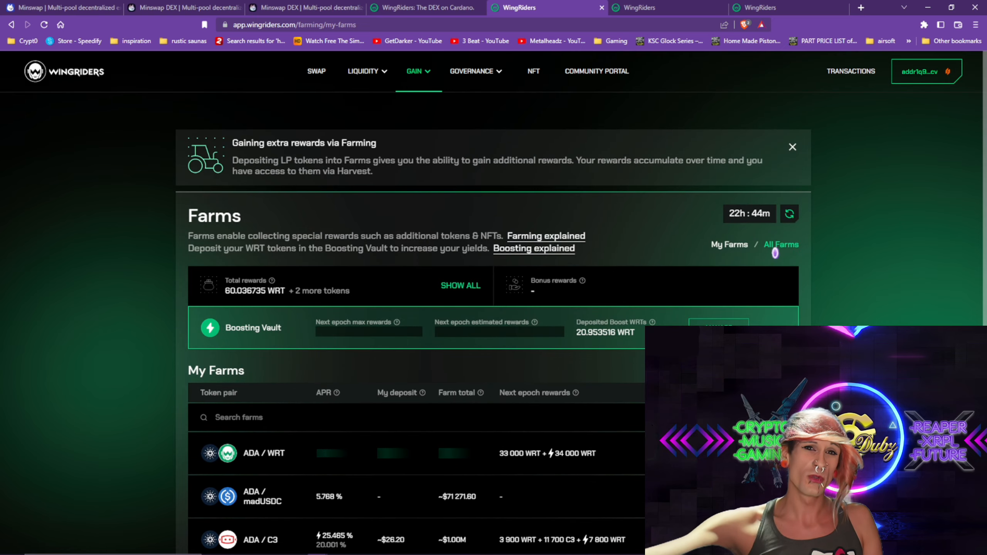
pyautogui.scroll(-2, 777, 249)
pyautogui.scroll(-1, 778, 249)
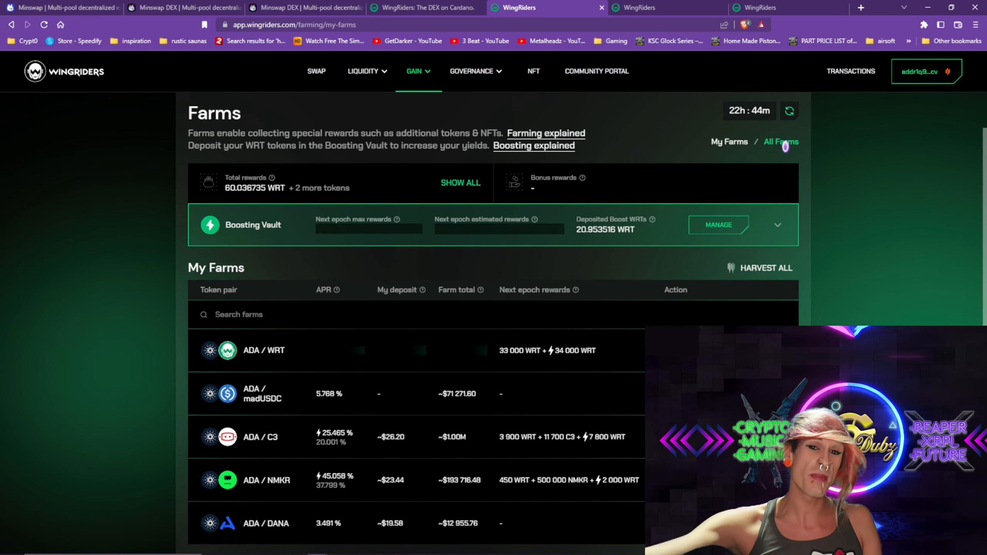
# Switch the farms list to All Farms and review the APR breakdowns of the available token pairs
pyautogui.click(784, 143)
pyautogui.scroll(-1, 861, 224)
pyautogui.scroll(-6, 861, 224)
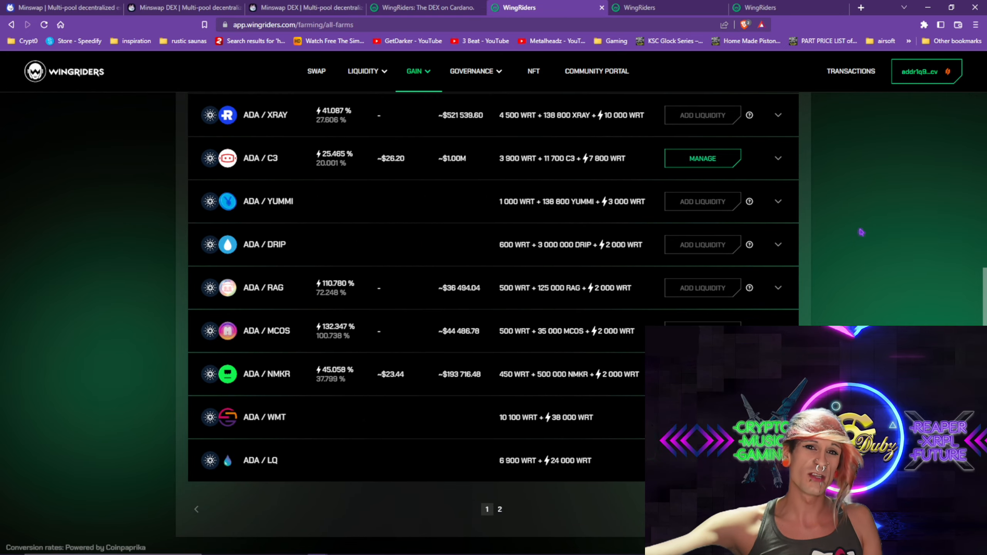
pyautogui.scroll(6, 860, 232)
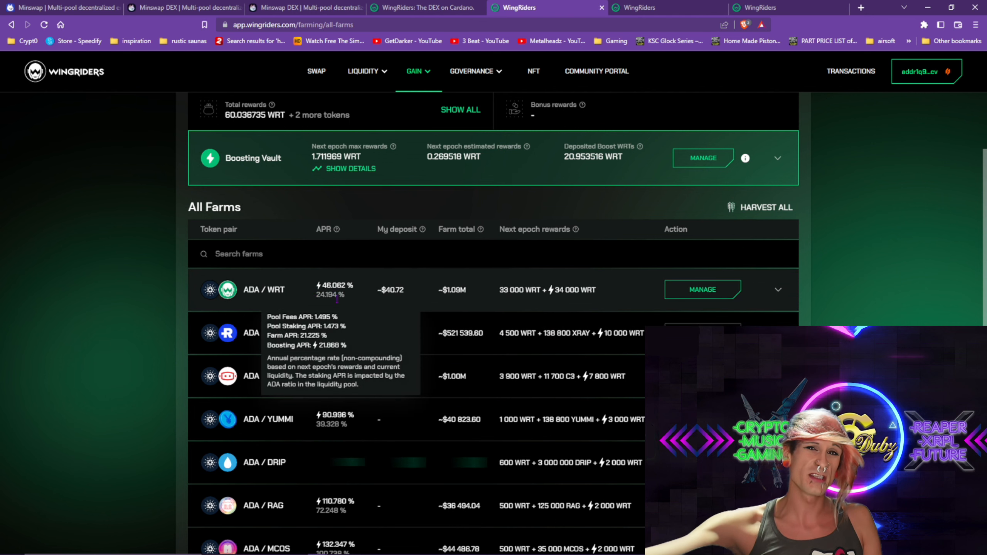
pyautogui.moveTo(360, 432)
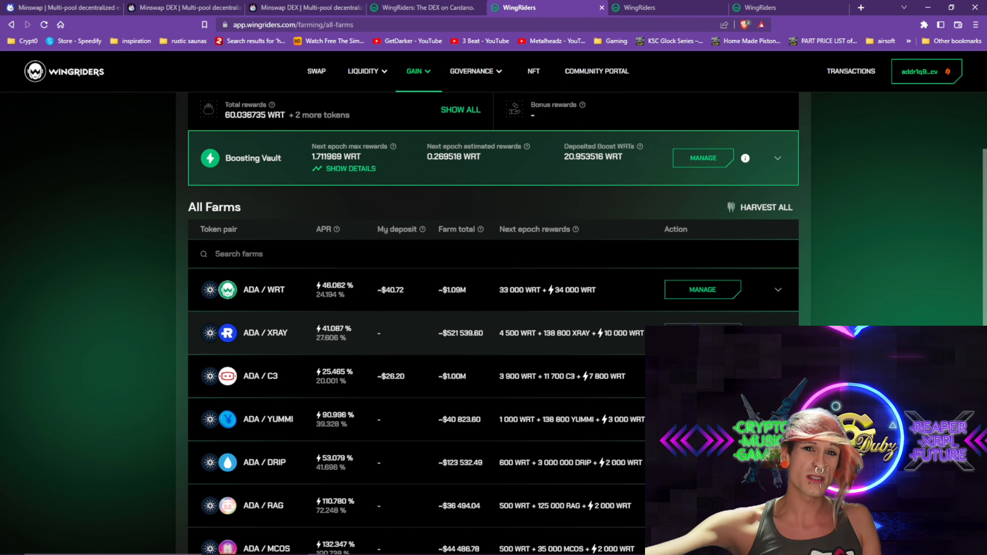
pyautogui.scroll(1, 833, 277)
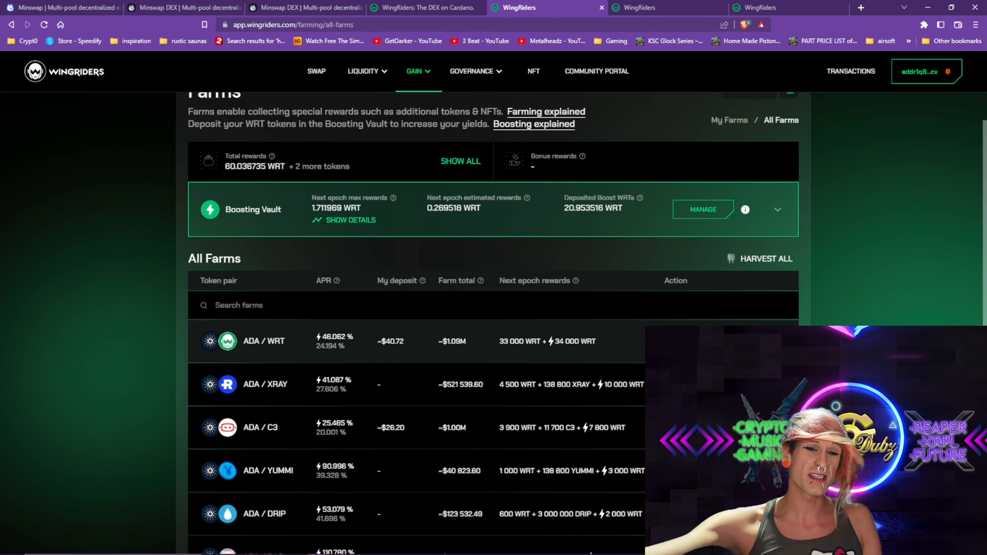
# Expand the ADA / WRT farm to examine its liquidity and rewards, and open the farm's management
pyautogui.click(441, 340)
pyautogui.scroll(-3, 441, 290)
pyautogui.scroll(3, 441, 289)
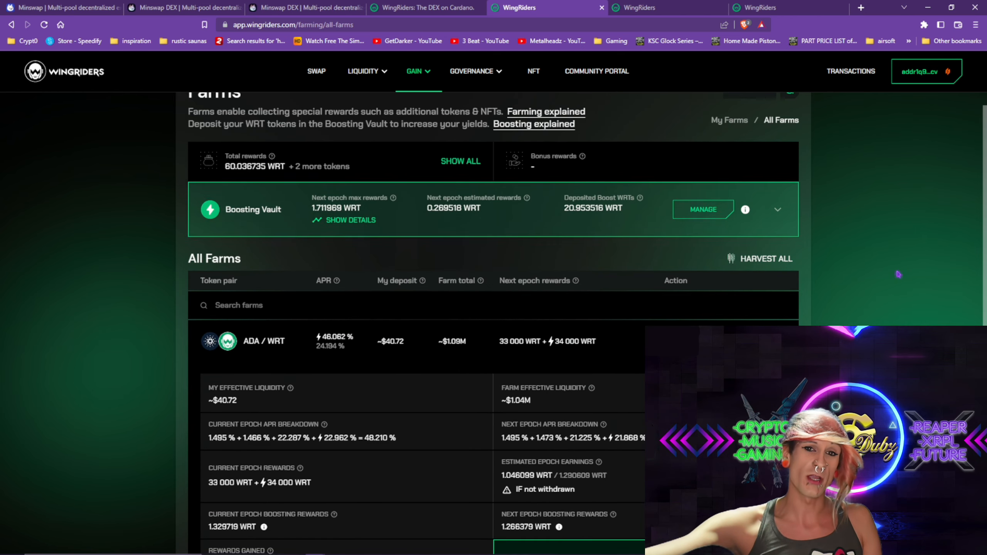
pyautogui.scroll(-3, 898, 274)
pyautogui.scroll(-1, 902, 274)
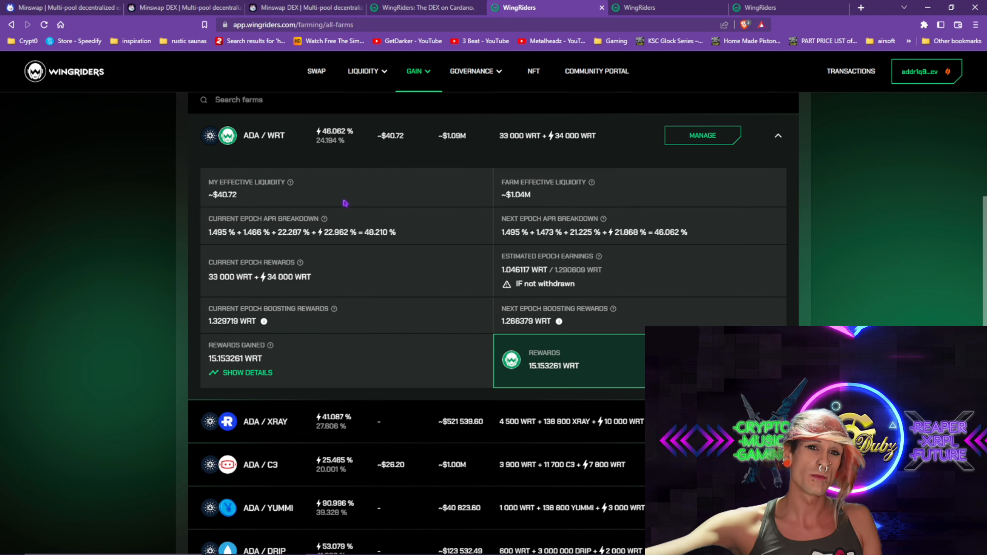
pyautogui.click(703, 136)
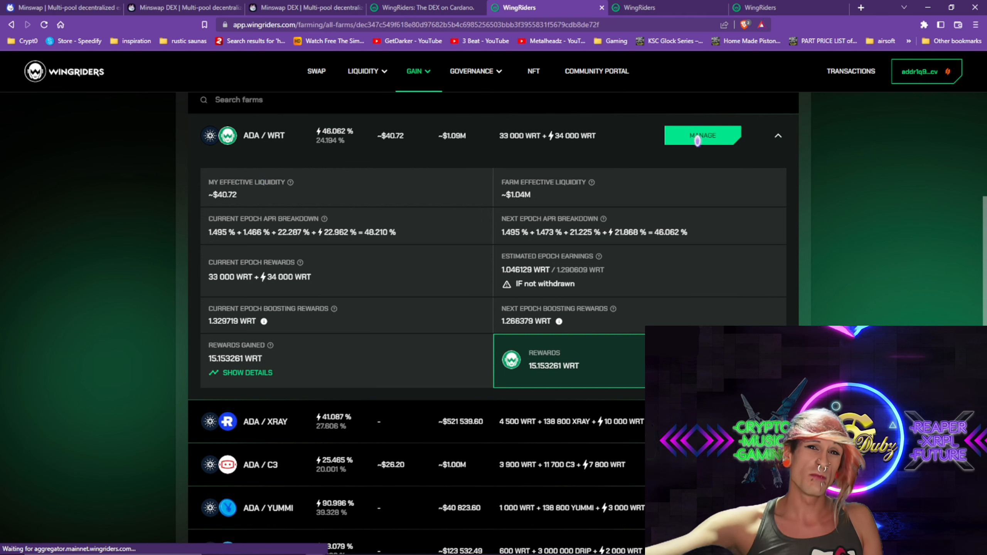
# Try changing the LP token percentage in the ADA / WRT farm, return it to 100%, and close the fund management without submitting
pyautogui.moveTo(635, 260); pyautogui.dragTo(527, 273)
pyautogui.click(601, 283)
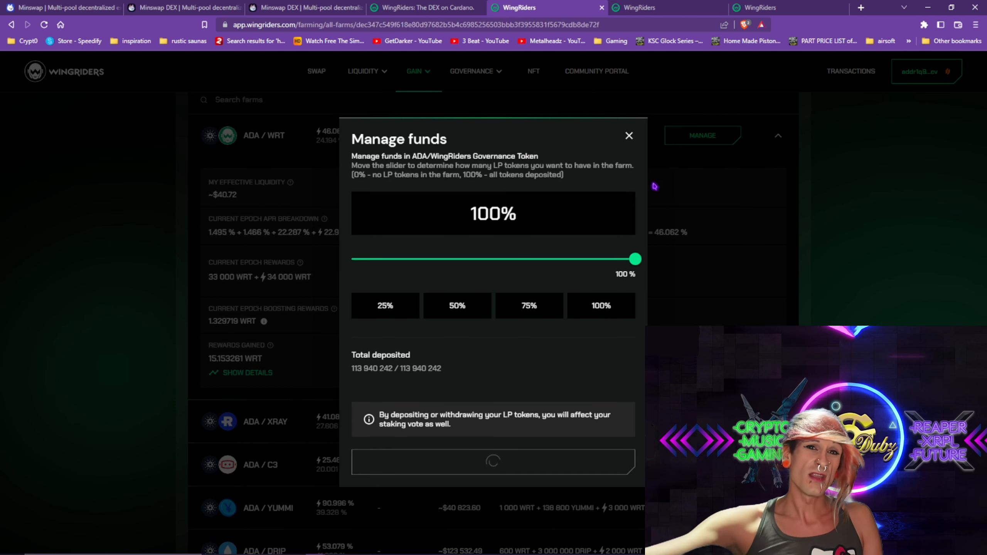
pyautogui.click(629, 138)
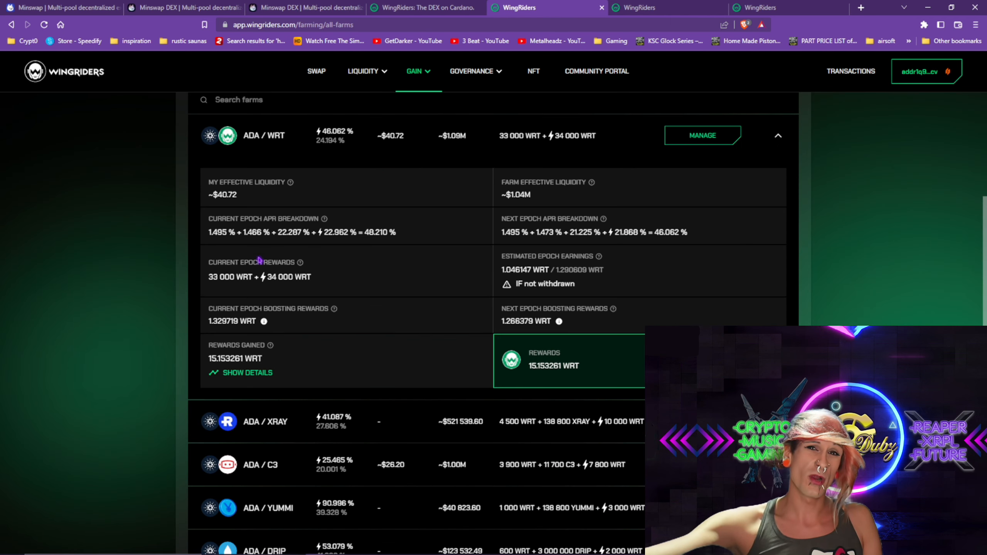
# Compare the total APR in the current and next epoch breakdowns of the ADA / WRT farm
pyautogui.moveTo(405, 237)
pyautogui.moveTo(400, 233); pyautogui.dragTo(362, 232)
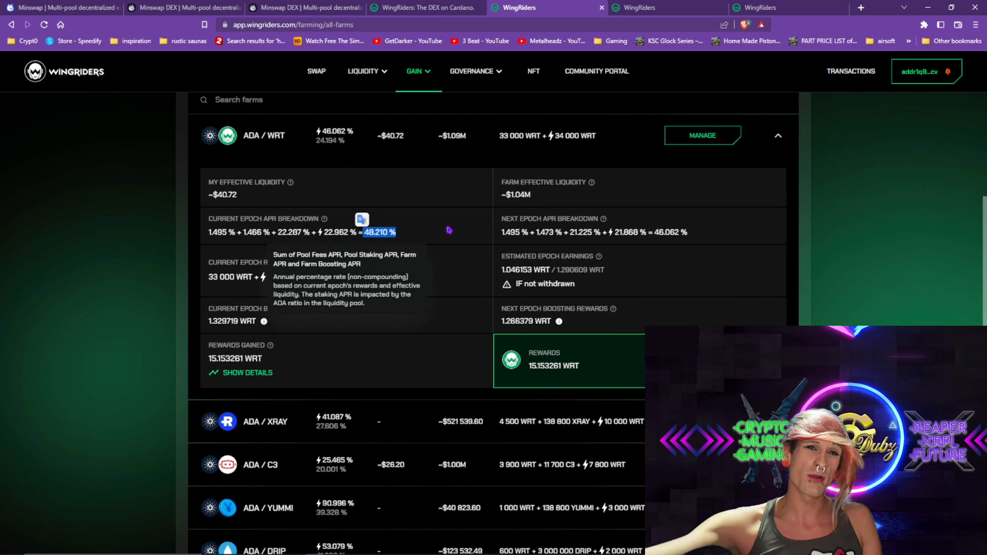
pyautogui.click(450, 228)
pyautogui.moveTo(687, 232); pyautogui.dragTo(654, 232)
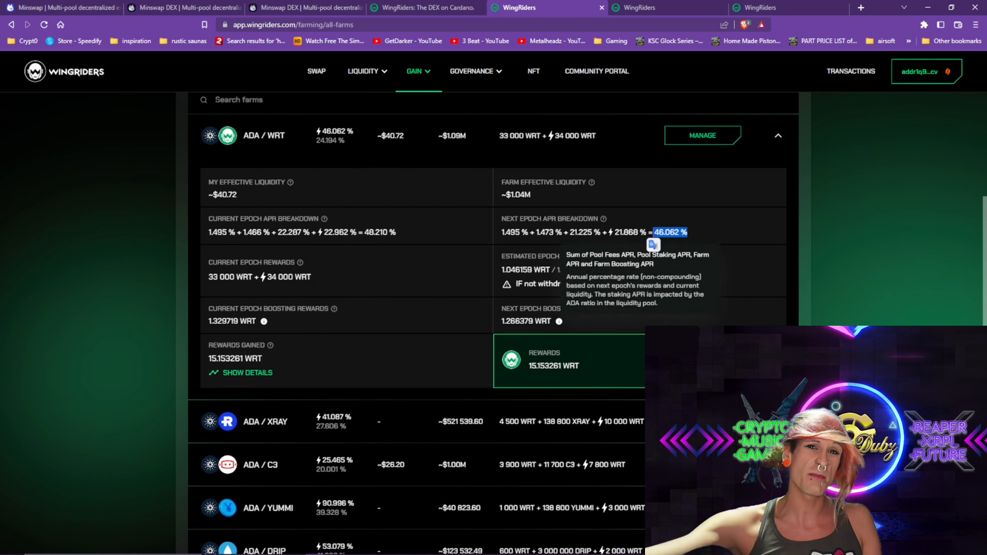
pyautogui.click(737, 227)
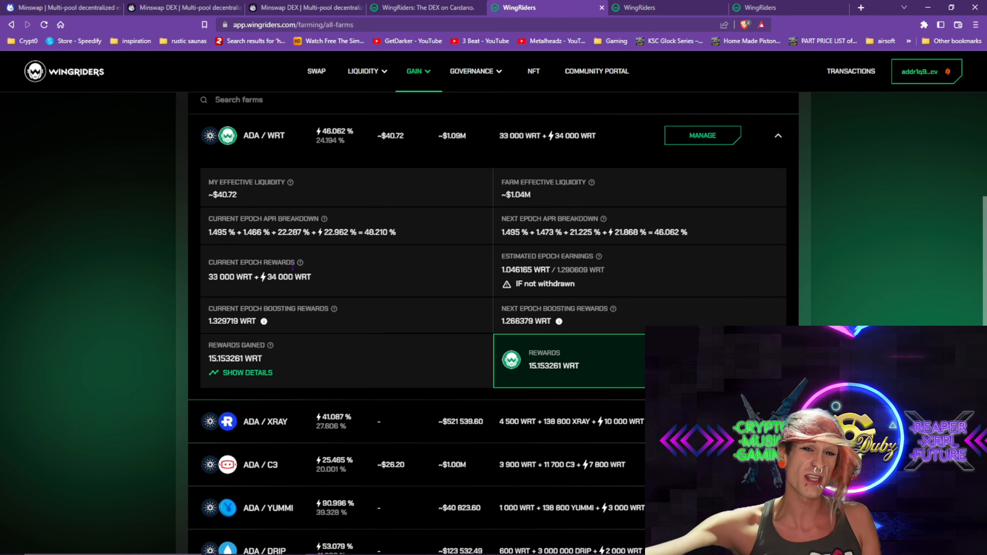
# Review the ADA / WRT farm's current epoch rewards, rewards gained, harvestable rewards and boosting rewards
pyautogui.moveTo(296, 280); pyautogui.dragTo(208, 277)
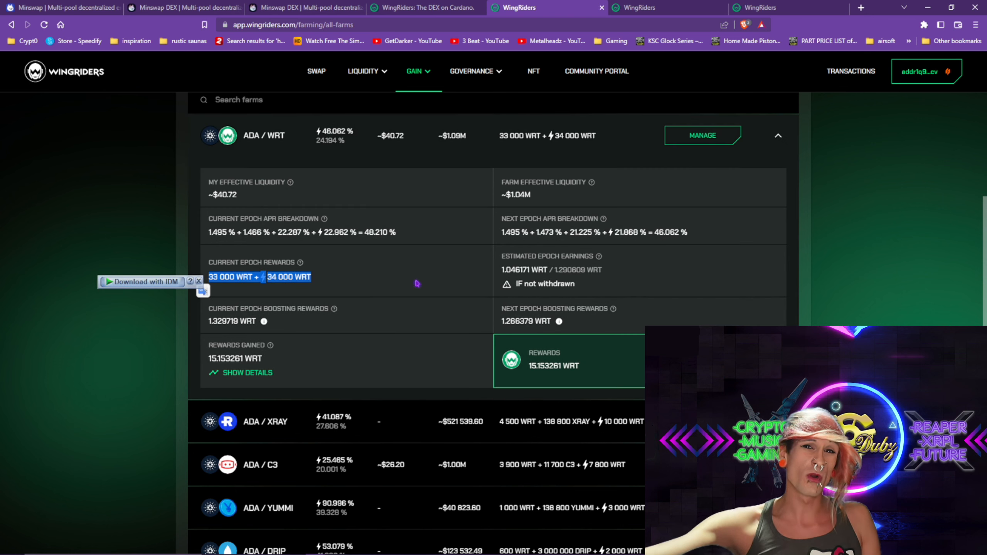
pyautogui.click(415, 270)
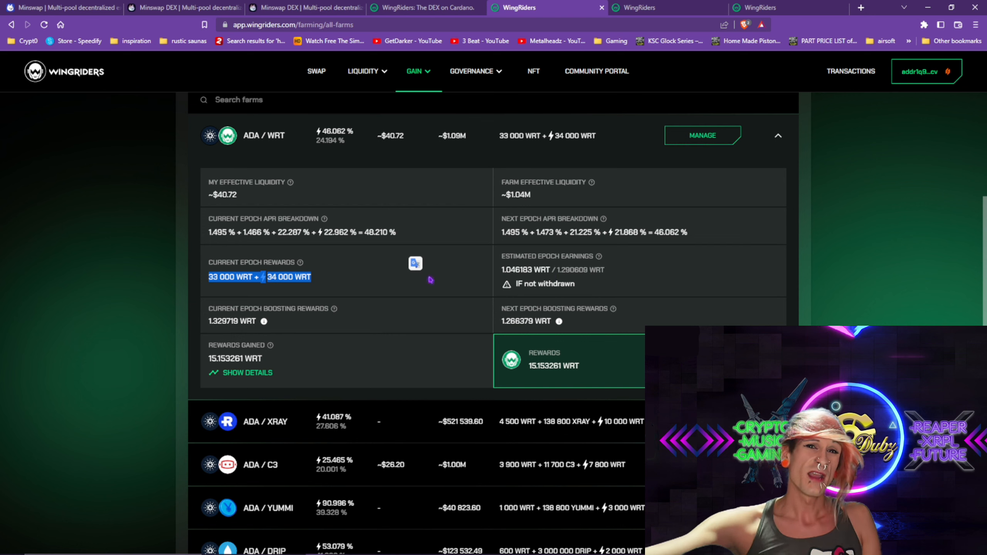
pyautogui.click(347, 277)
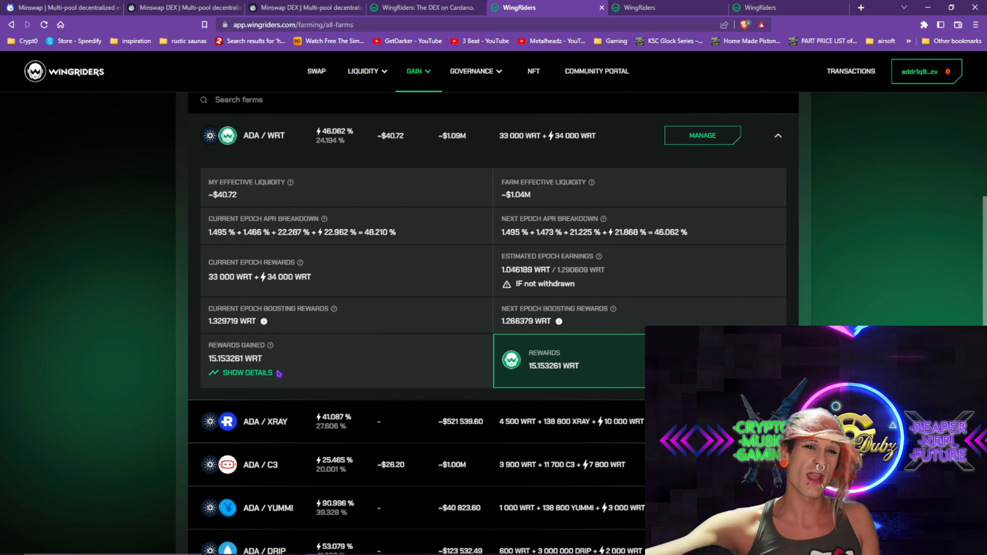
pyautogui.moveTo(274, 363); pyautogui.dragTo(193, 365)
pyautogui.click(306, 370)
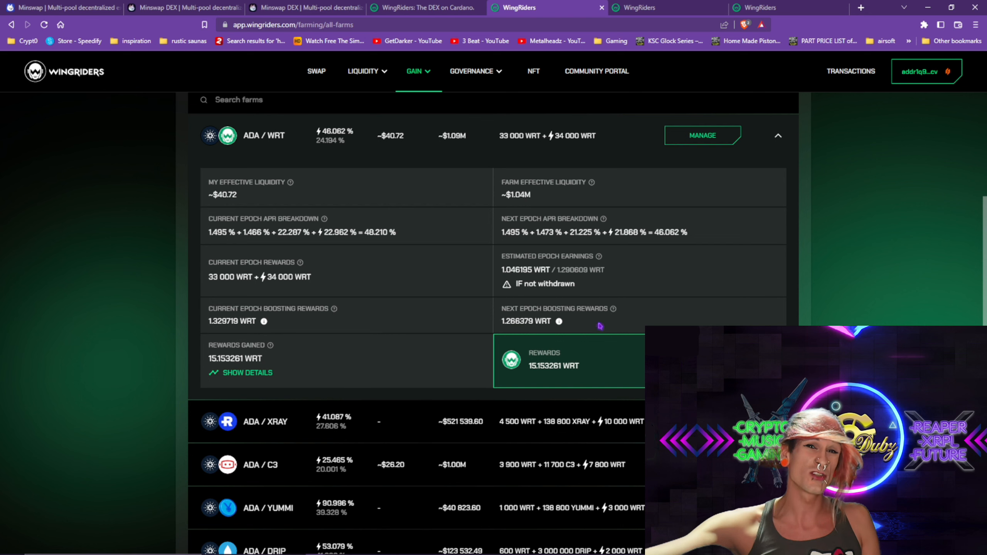
pyautogui.moveTo(585, 372); pyautogui.dragTo(544, 366)
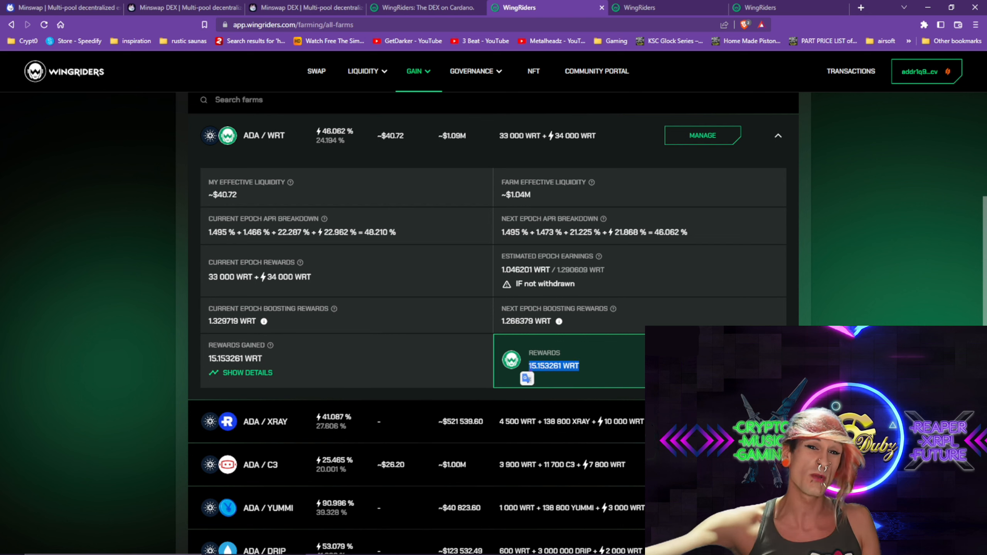
pyautogui.click(687, 292)
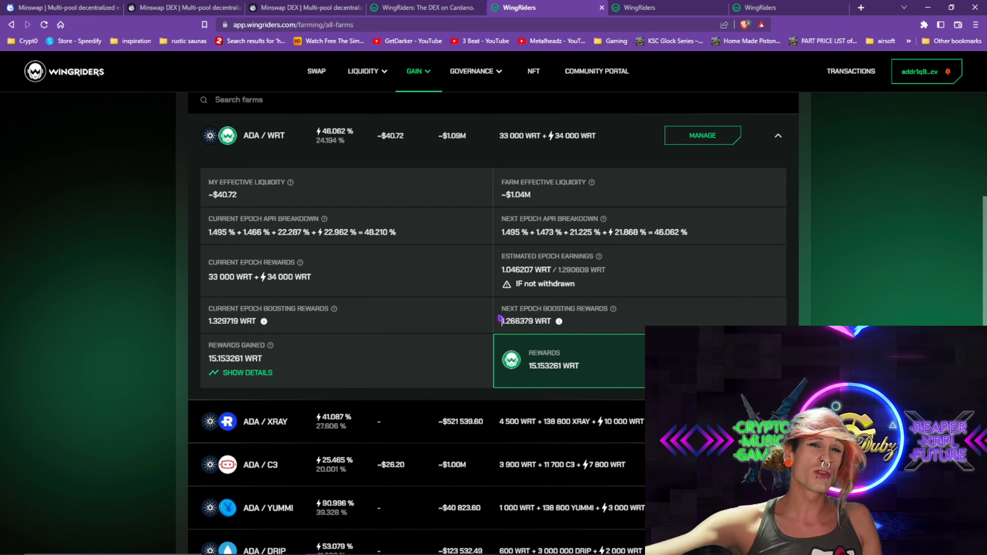
pyautogui.moveTo(500, 319); pyautogui.dragTo(208, 308)
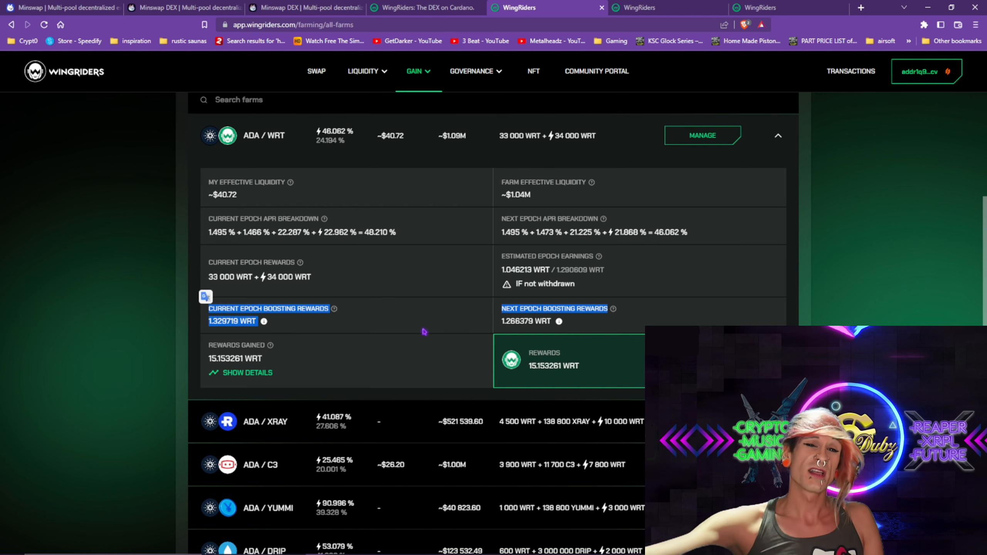
pyautogui.click(425, 332)
# Expand the Boosting Vault's reward details and open its management
pyautogui.scroll(5, 428, 241)
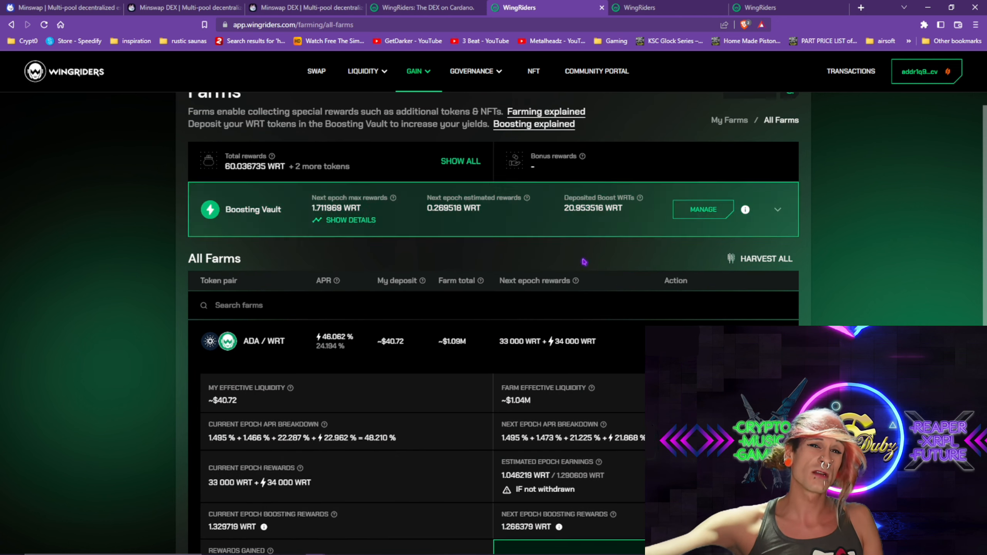
pyautogui.click(777, 214)
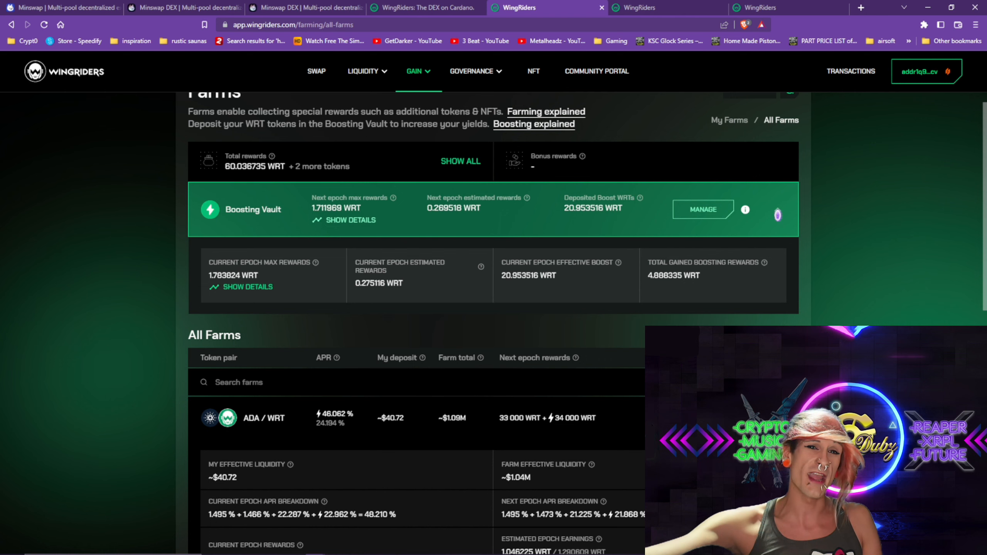
pyautogui.click(693, 210)
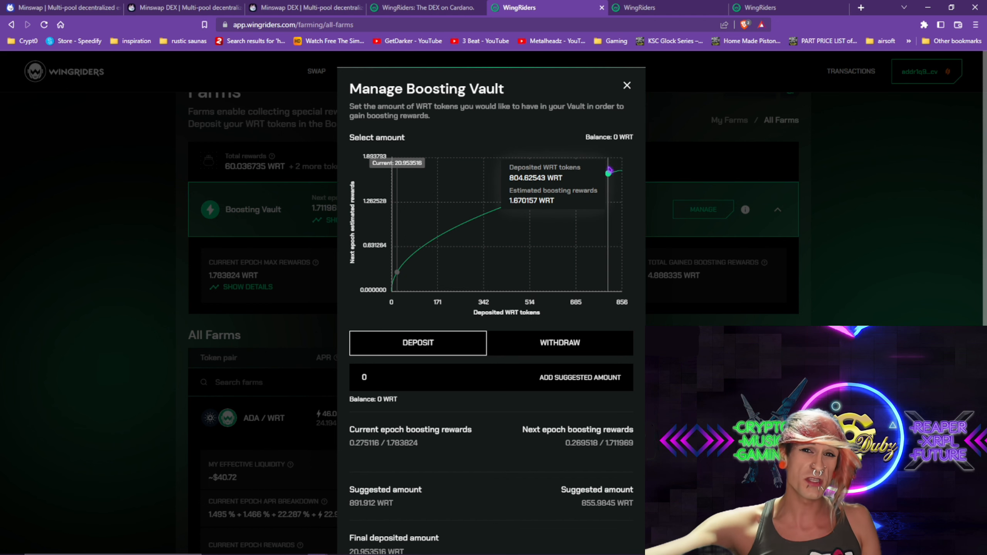
# Examine the vault's suggested WRT amounts for the current and next epoch, and close the Boosting Vault management
pyautogui.scroll(-3, 494, 364)
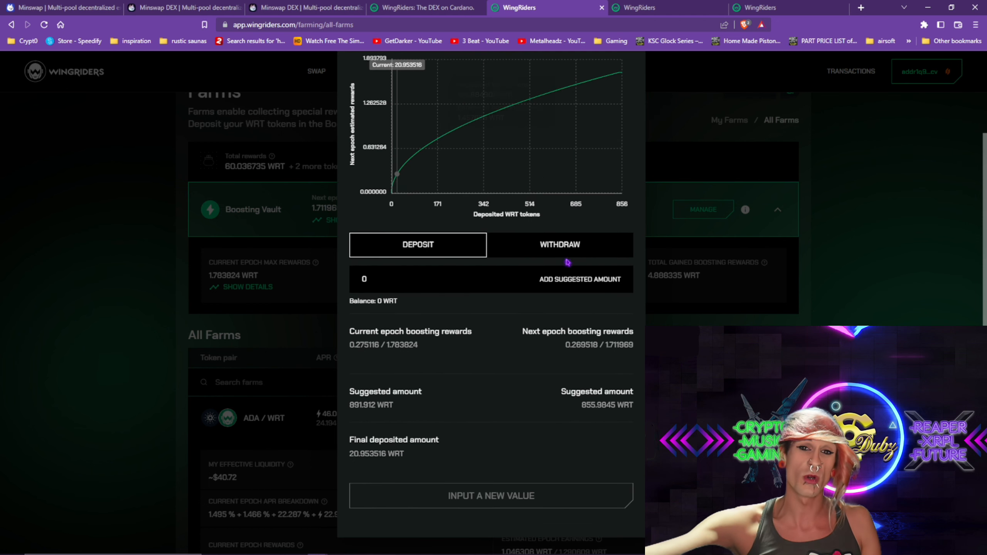
pyautogui.moveTo(425, 403); pyautogui.dragTo(347, 410)
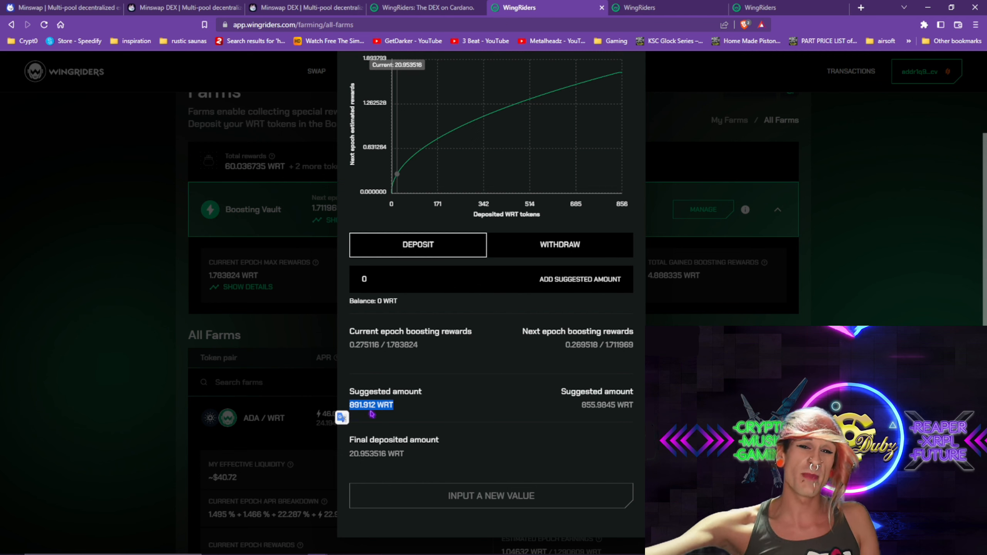
pyautogui.click(467, 406)
pyautogui.moveTo(594, 410); pyautogui.dragTo(634, 408)
pyautogui.click(533, 398)
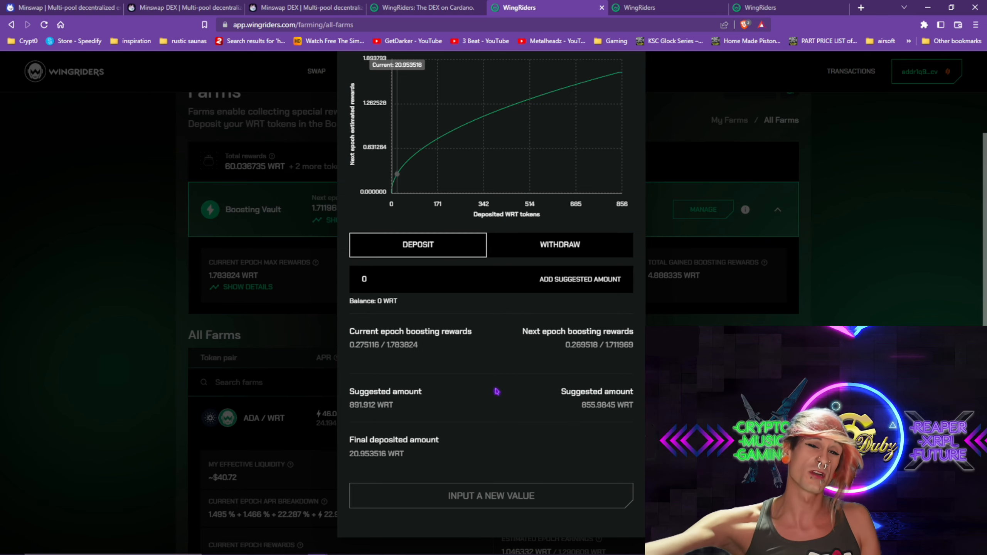
pyautogui.scroll(3, 711, 241)
pyautogui.click(768, 219)
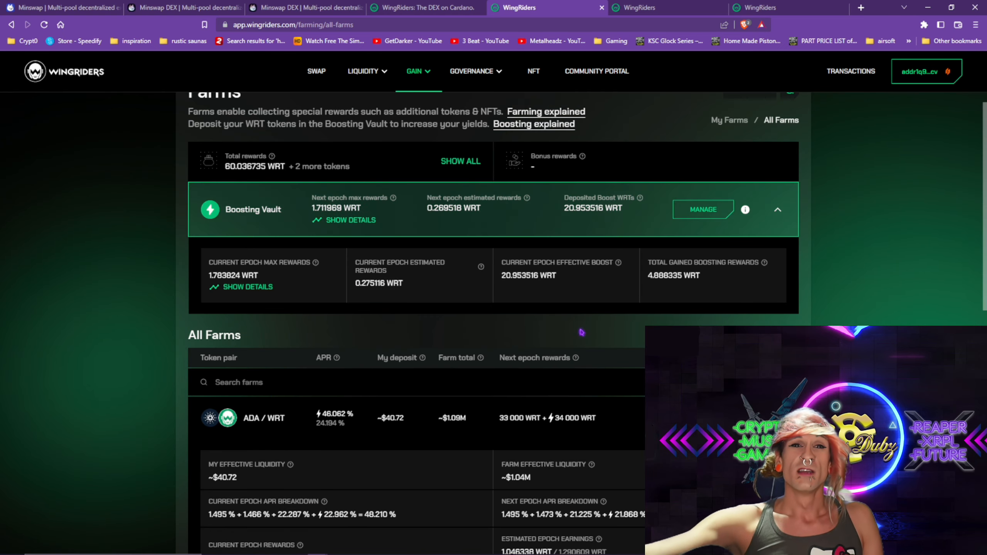
# Look through the All Farms list, comparing the boosted APRs, deposits and next epoch rewards of its token pairs
pyautogui.scroll(-1, 567, 330)
pyautogui.scroll(-4, 567, 330)
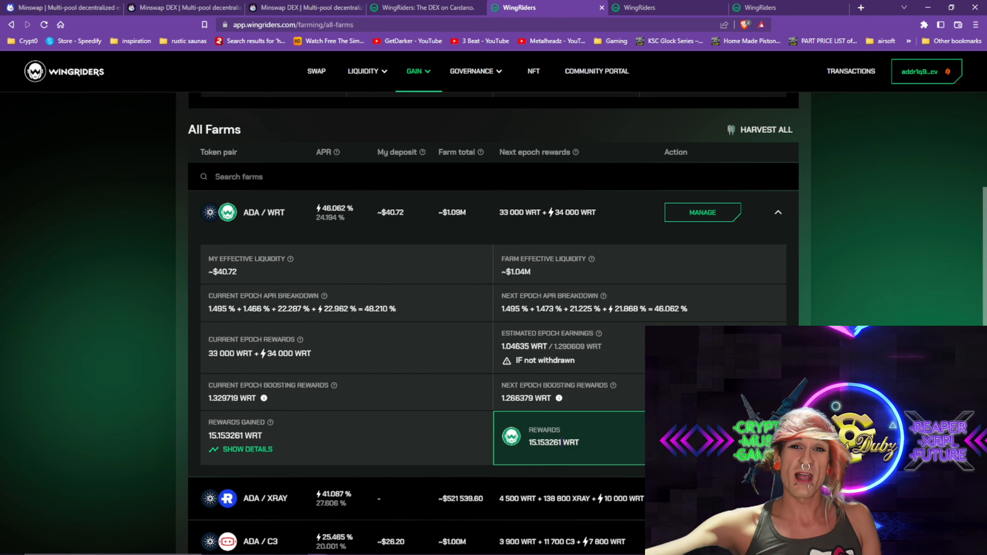
pyautogui.scroll(5, 550, 405)
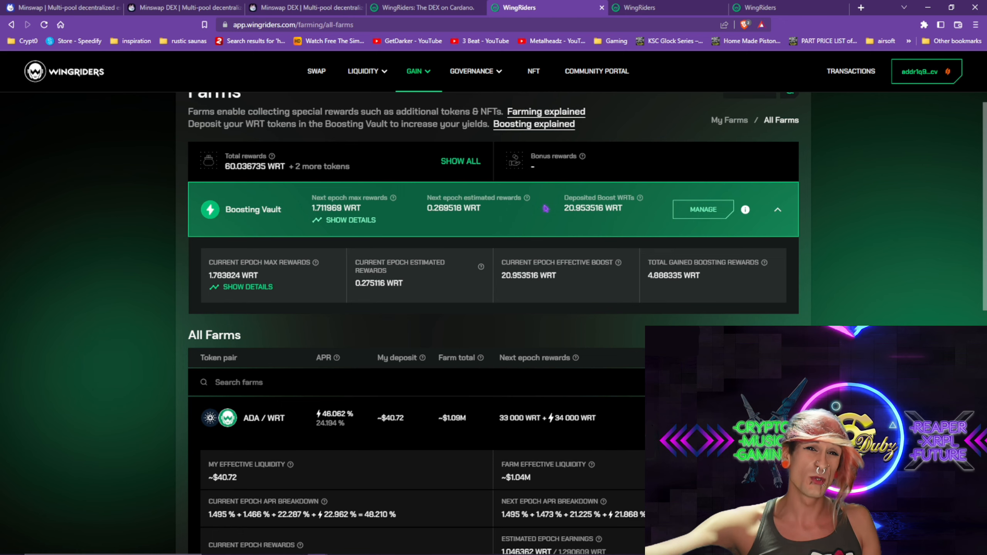
pyautogui.scroll(-5, 545, 209)
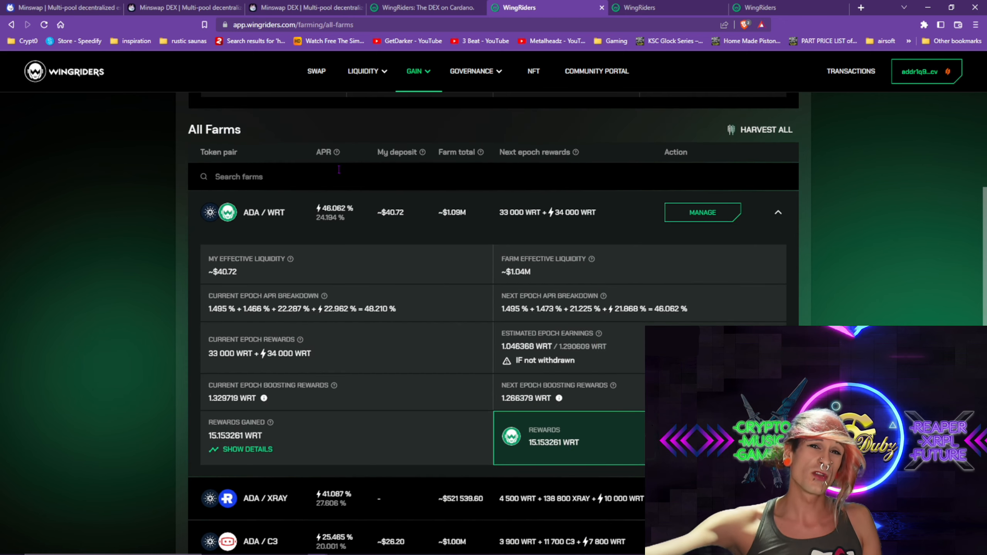
pyautogui.scroll(-8, 311, 229)
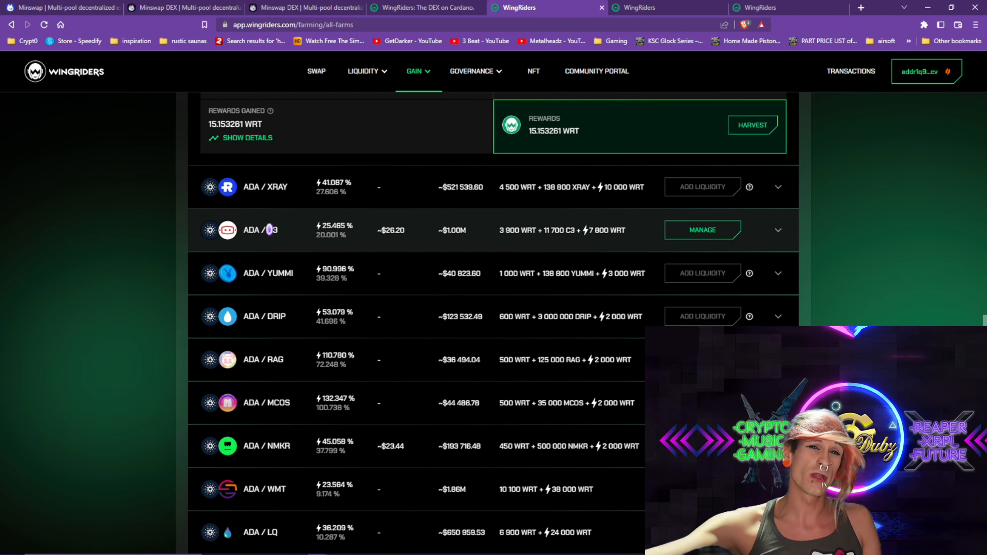
pyautogui.scroll(-2, 269, 230)
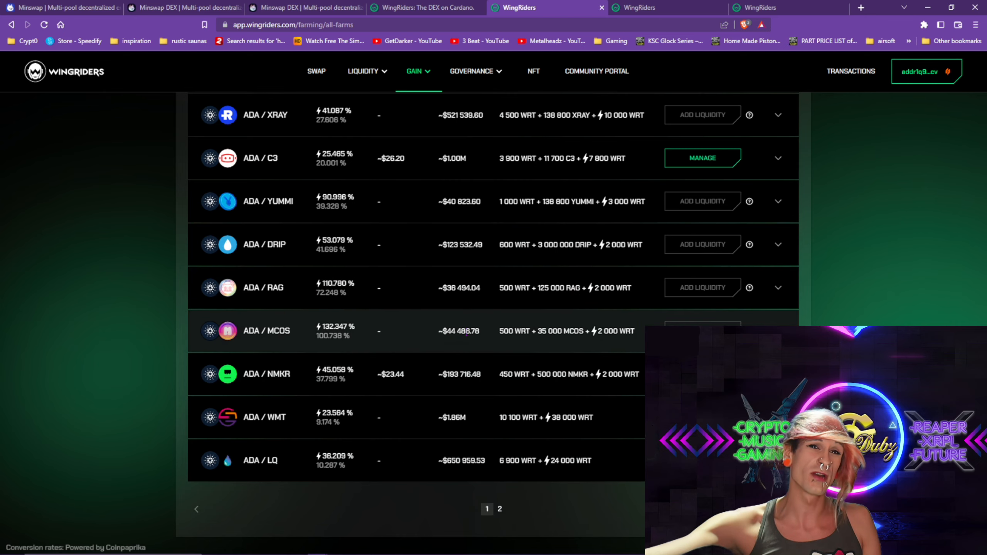
pyautogui.scroll(15, 466, 334)
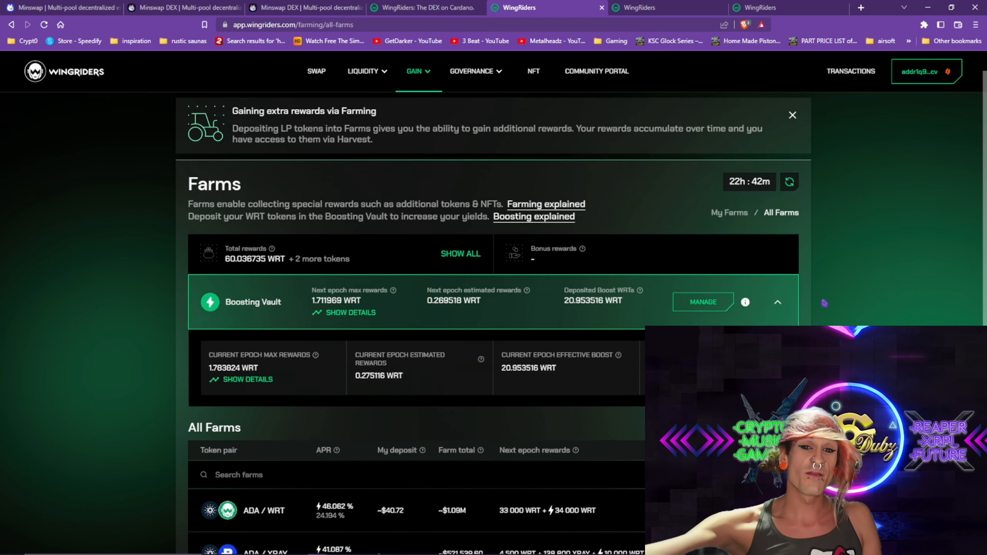
# Switch the farms list to My Farms and review the wallet's deposits alongside the Boosting Vault
pyautogui.click(731, 213)
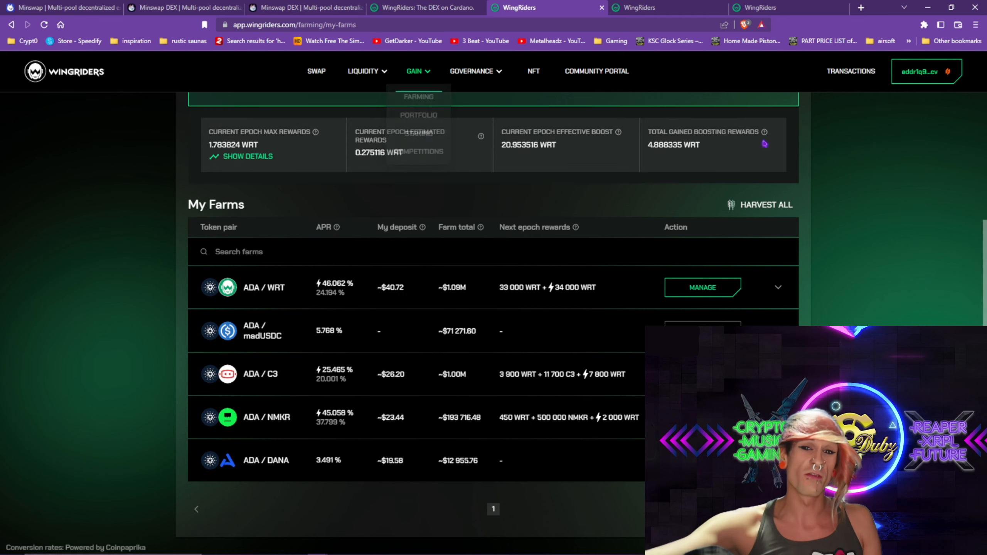
pyautogui.scroll(3, 847, 249)
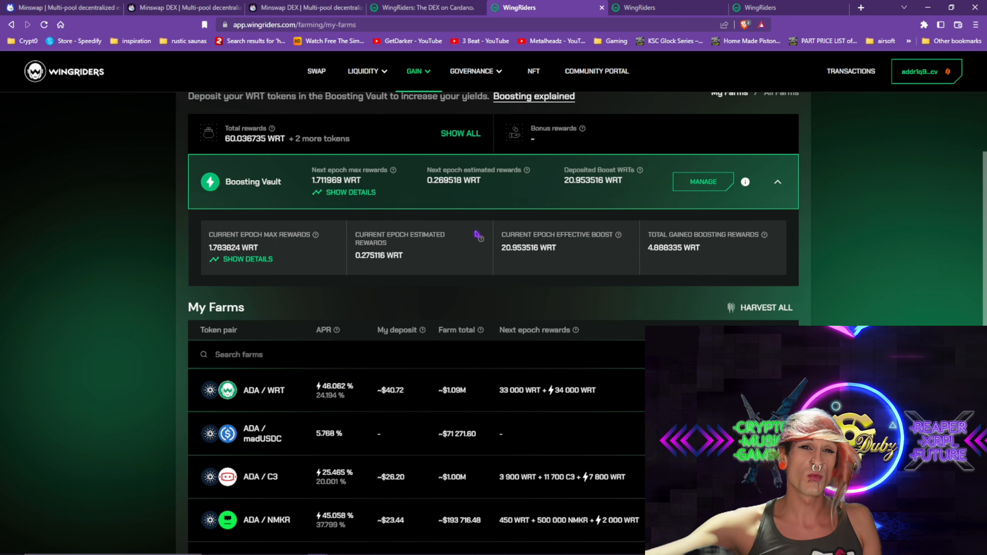
pyautogui.scroll(-2, 507, 339)
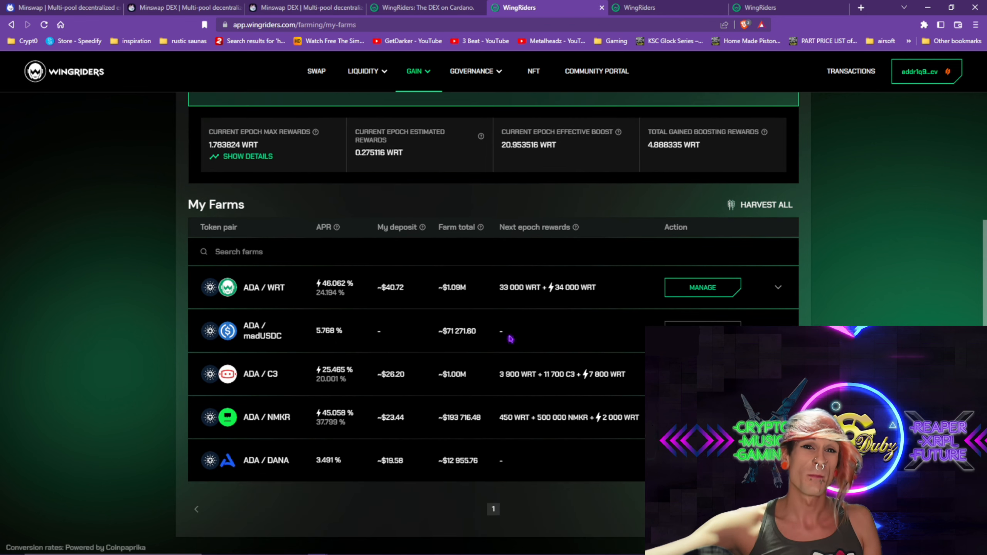
pyautogui.scroll(2, 508, 339)
pyautogui.scroll(2, 507, 339)
# View the liquidity positions on the Portfolio page, and go to the Staking page with the ADA stakeable pools
pyautogui.moveTo(430, 73)
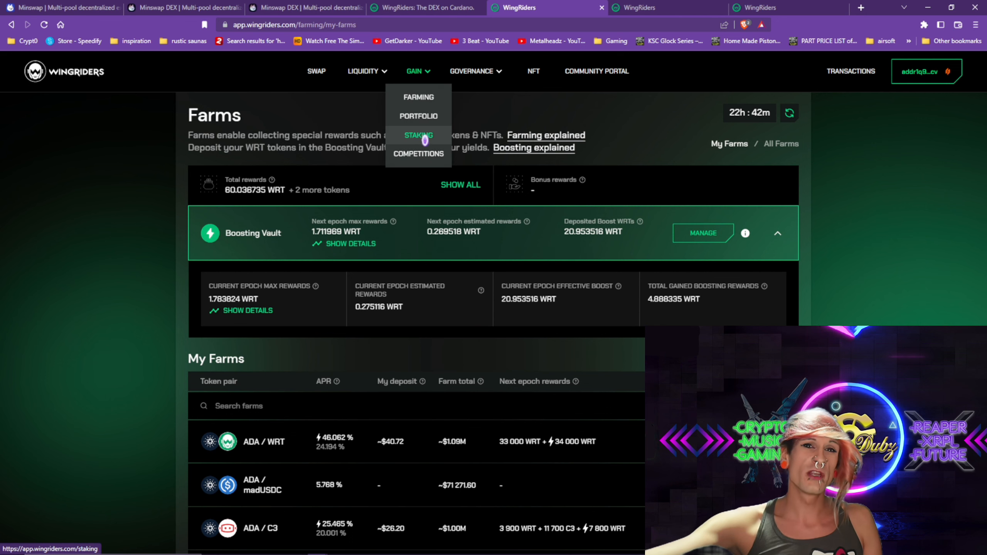
pyautogui.click(418, 117)
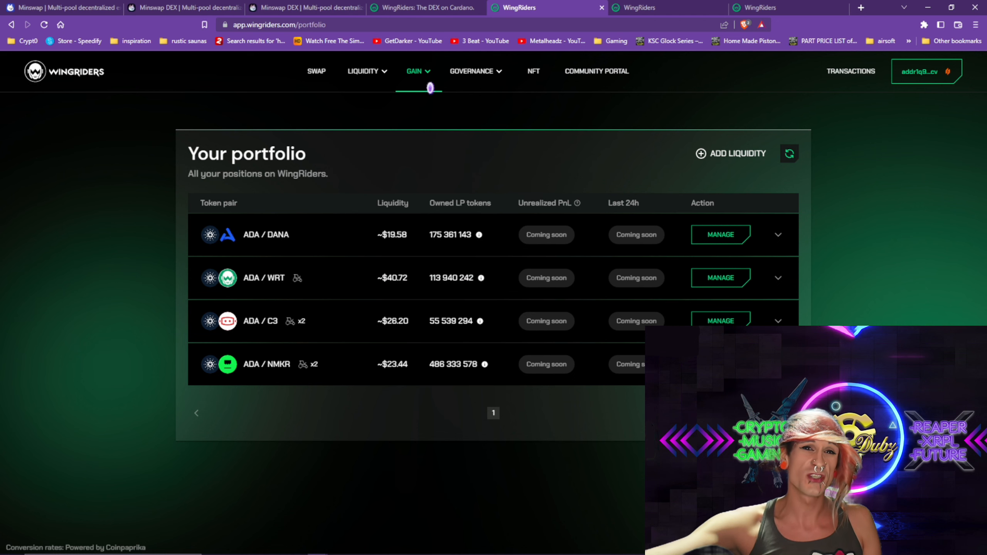
pyautogui.moveTo(428, 84)
pyautogui.click(426, 135)
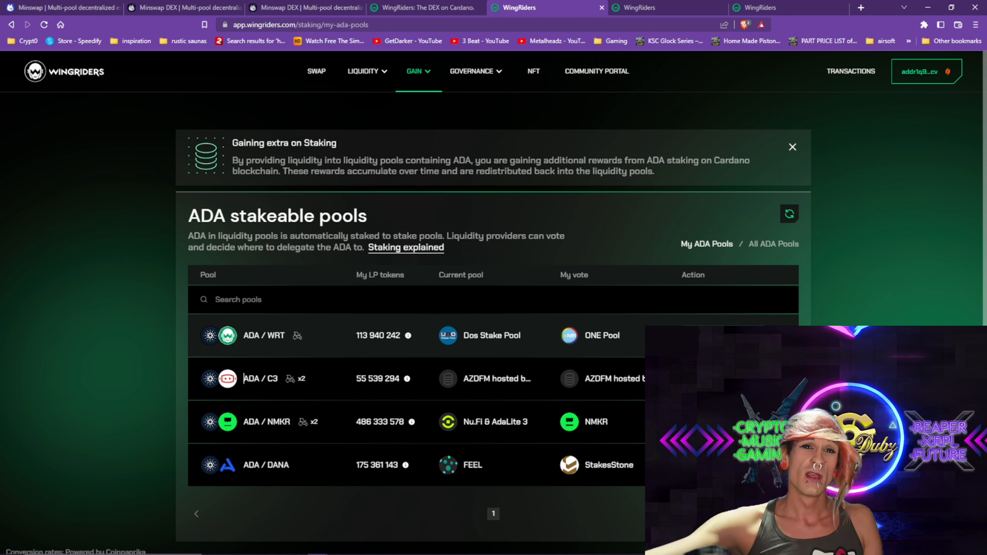
# Open the current staking vote of the ADA / WRT pool and expand the ONE Pool entry to review its voting details
pyautogui.click(692, 335)
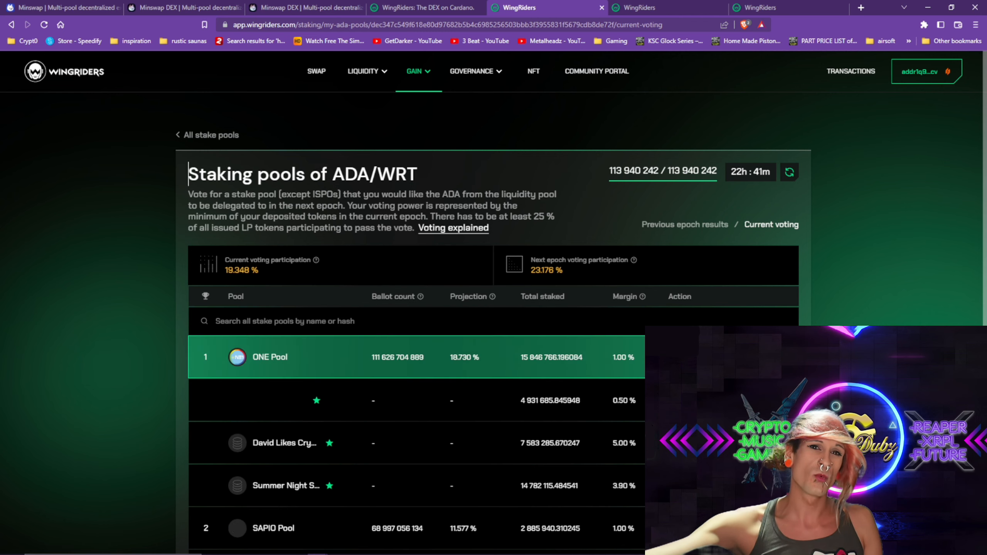
pyautogui.click(714, 356)
pyautogui.scroll(-3, 714, 356)
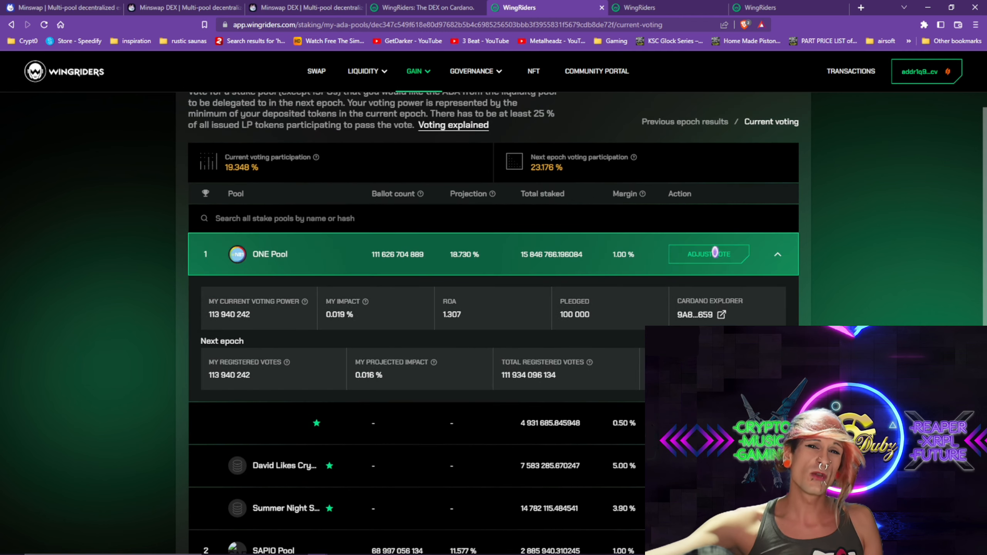
# Inspect the vote adjustment for the ONE Pool with its percentage slider, and close it without submitting a new vote
pyautogui.click(714, 252)
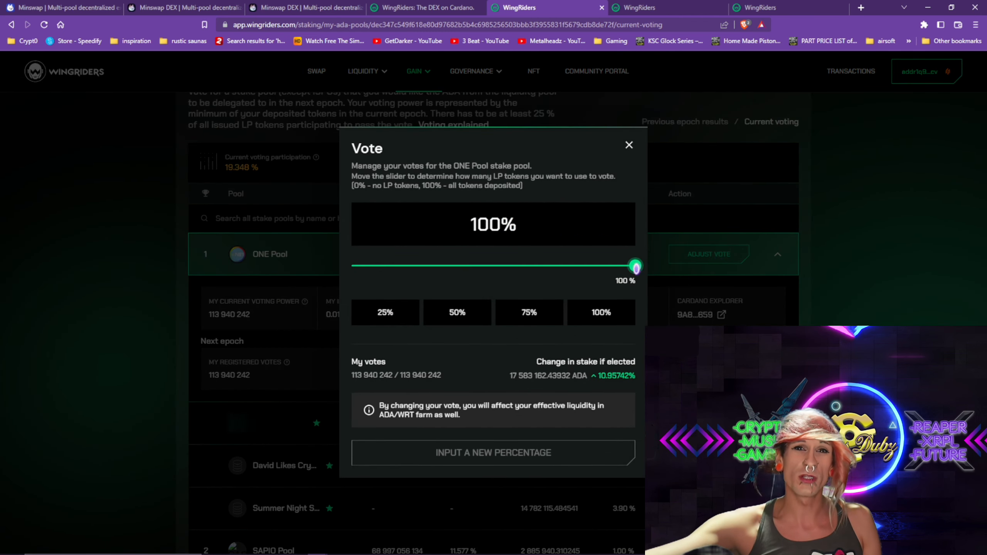
pyautogui.moveTo(635, 267)
pyautogui.mouseDown()
pyautogui.moveTo(517, 239)
pyautogui.moveTo(350, 239)
pyautogui.moveTo(524, 239)
pyautogui.moveTo(637, 266)
pyautogui.mouseUp()
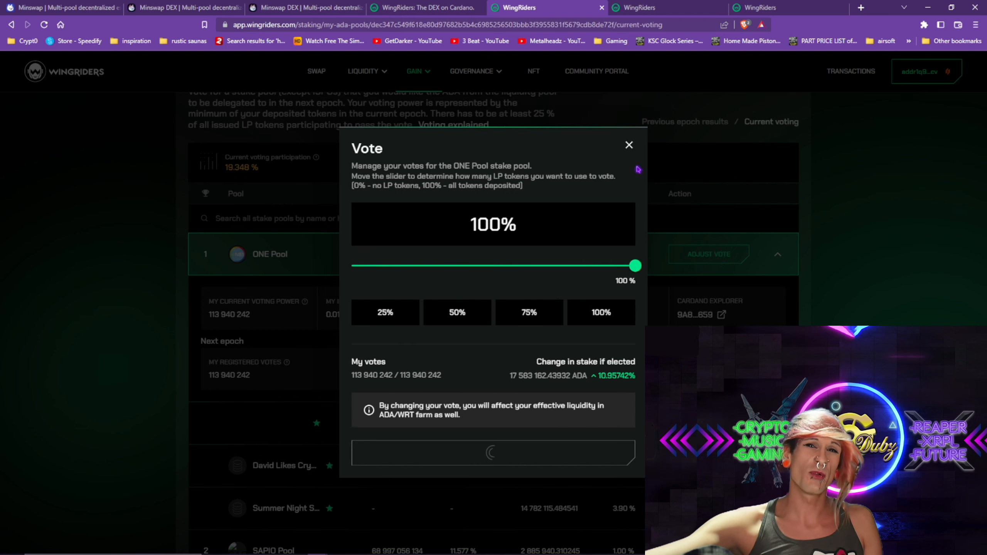
pyautogui.click(629, 145)
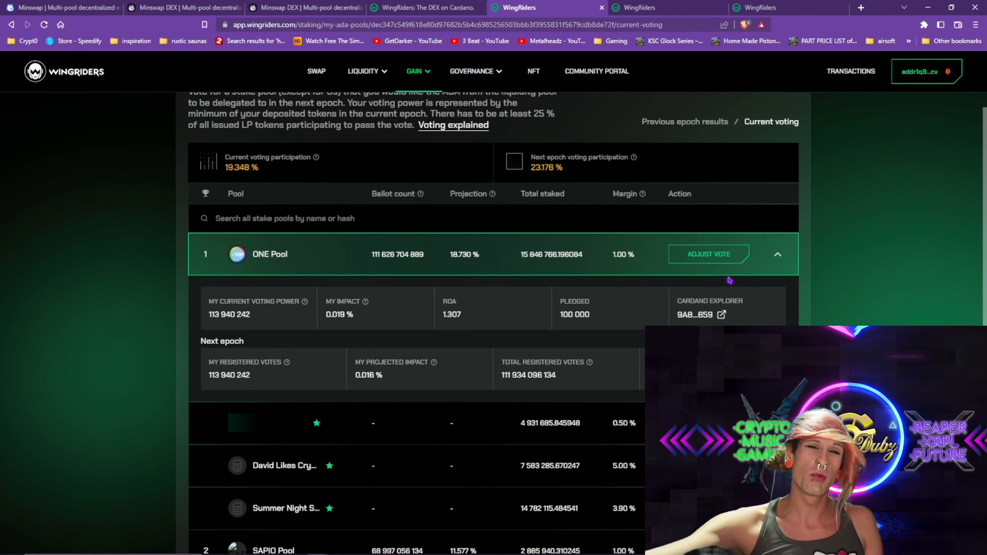
pyautogui.click(713, 259)
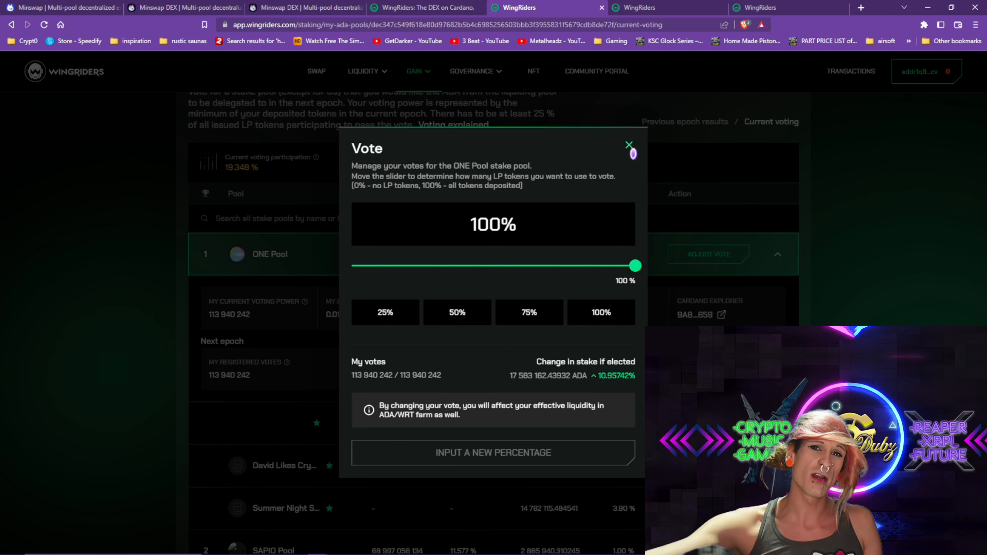
pyautogui.click(630, 147)
pyautogui.scroll(-1, 626, 319)
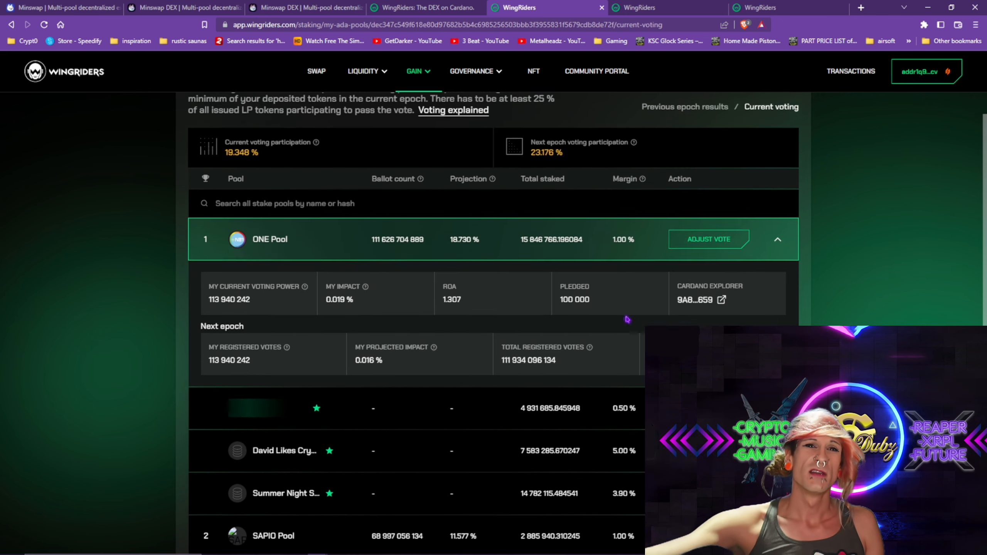
# Return to the ADA stakeable pools, go to the Competitions page and review the trading competition leaderboard and rank rewards
pyautogui.hotkey('alt', 'Left')
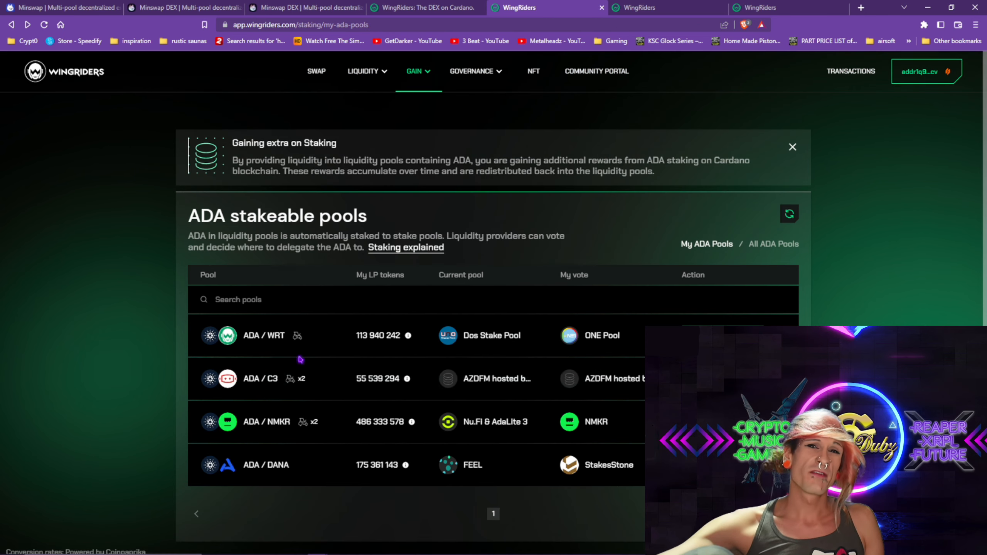
pyautogui.moveTo(415, 71)
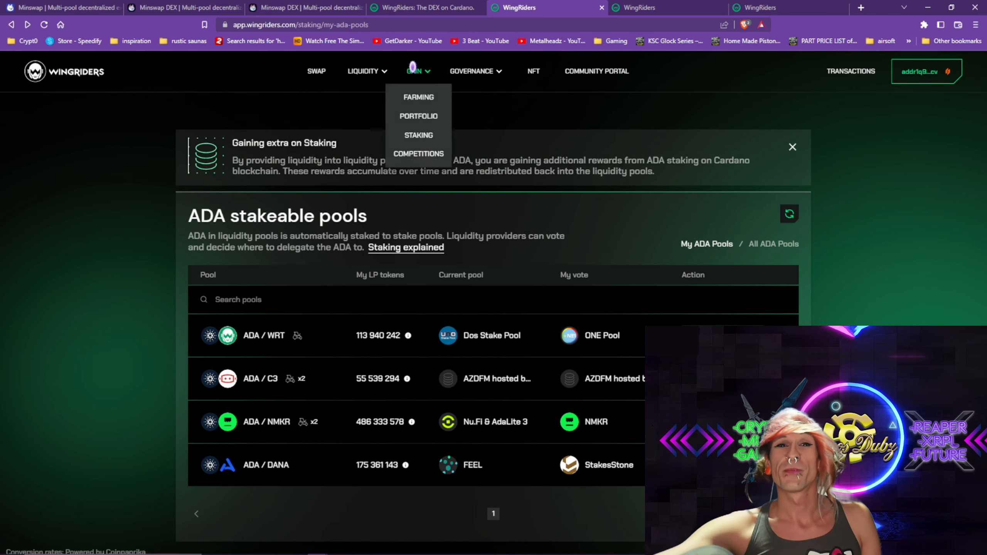
pyautogui.click(415, 155)
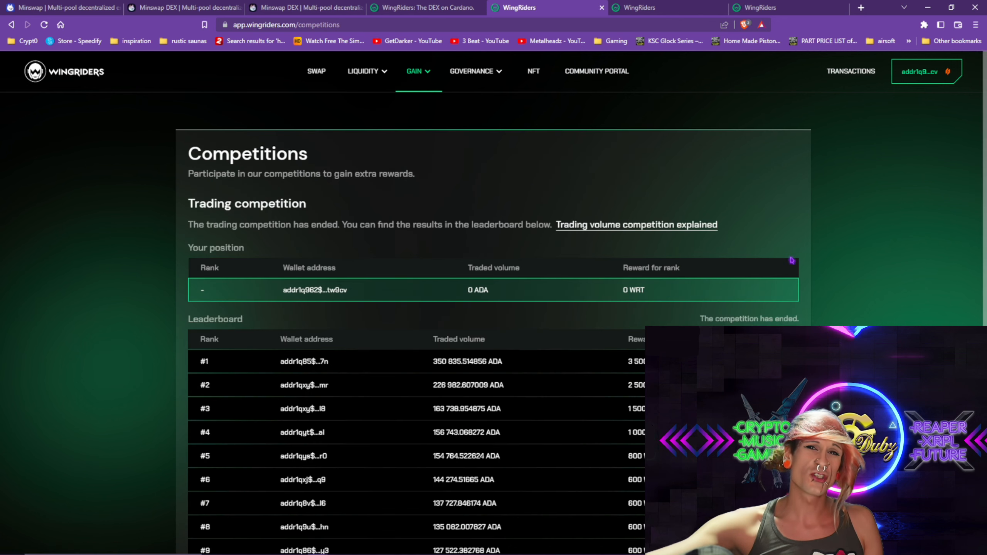
pyautogui.scroll(-3, 793, 261)
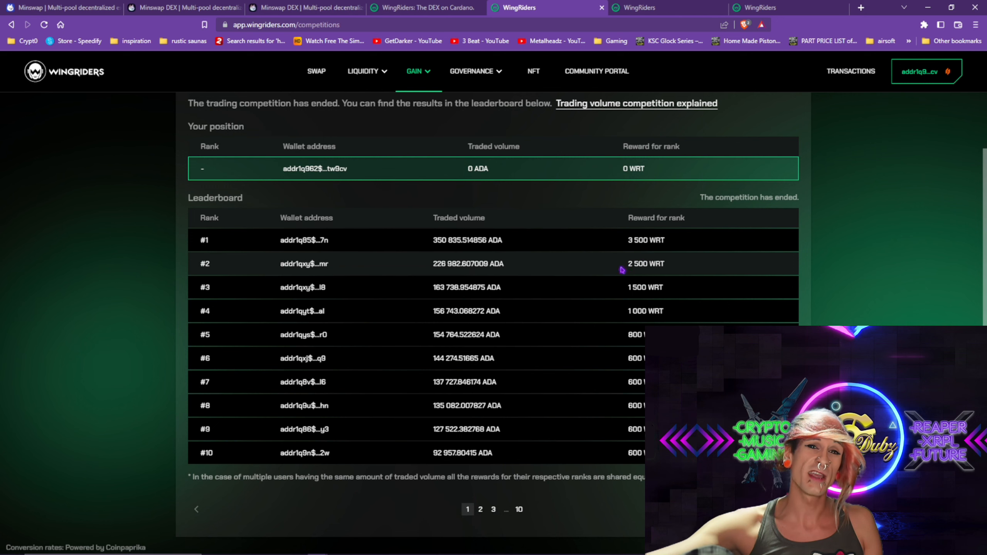
pyautogui.scroll(3, 493, 311)
# View the WRT token overview under Governance and go to the Voting dashboard with its proposals
pyautogui.moveTo(476, 71)
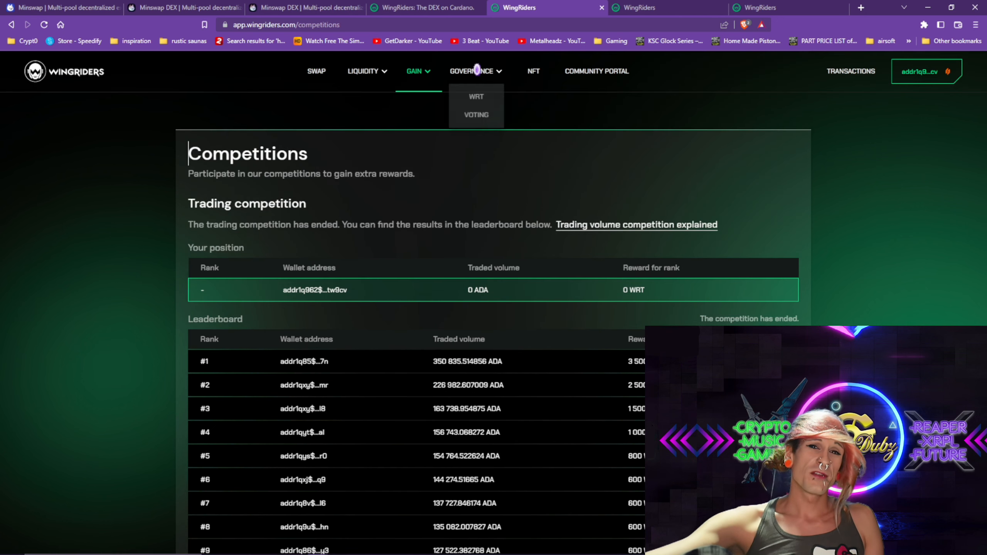
pyautogui.click(476, 97)
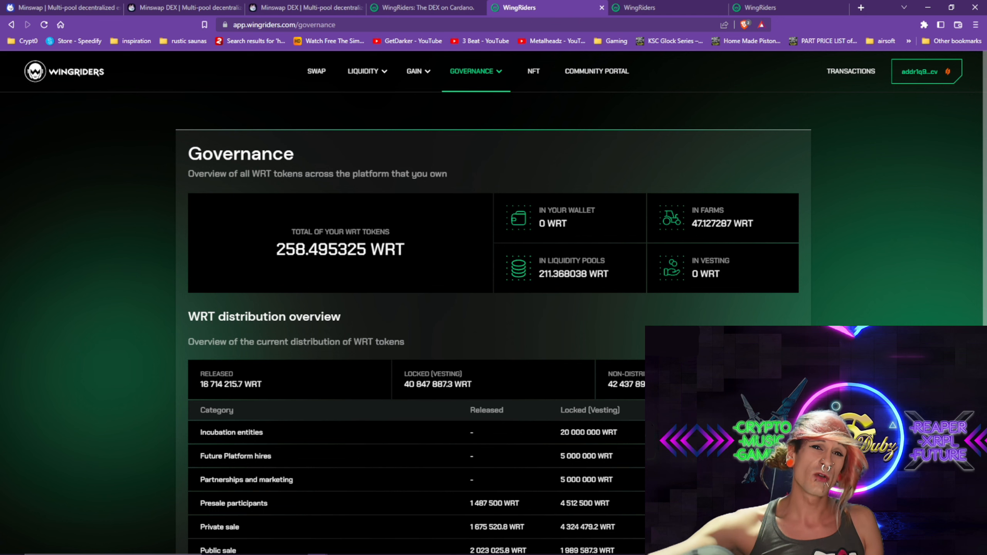
pyautogui.moveTo(475, 78)
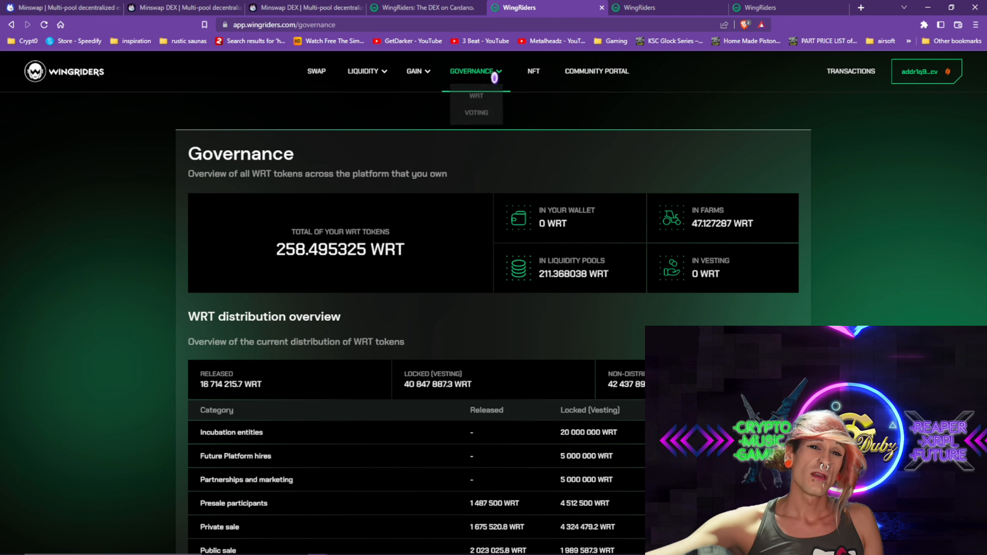
pyautogui.click(481, 118)
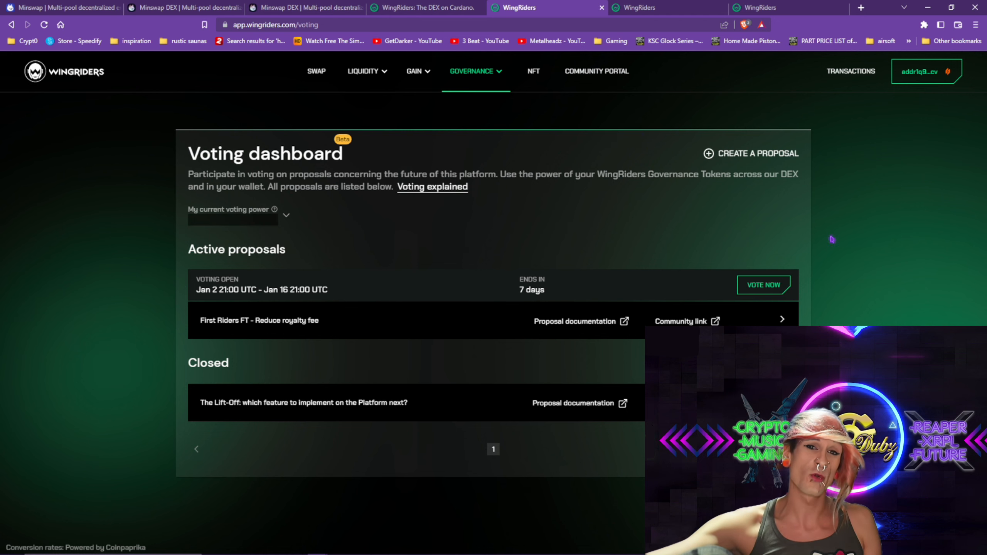
# Open the active proposal "First Riders FT - Reduce royalty fee" and review its options for casting a vote
pyautogui.click(781, 321)
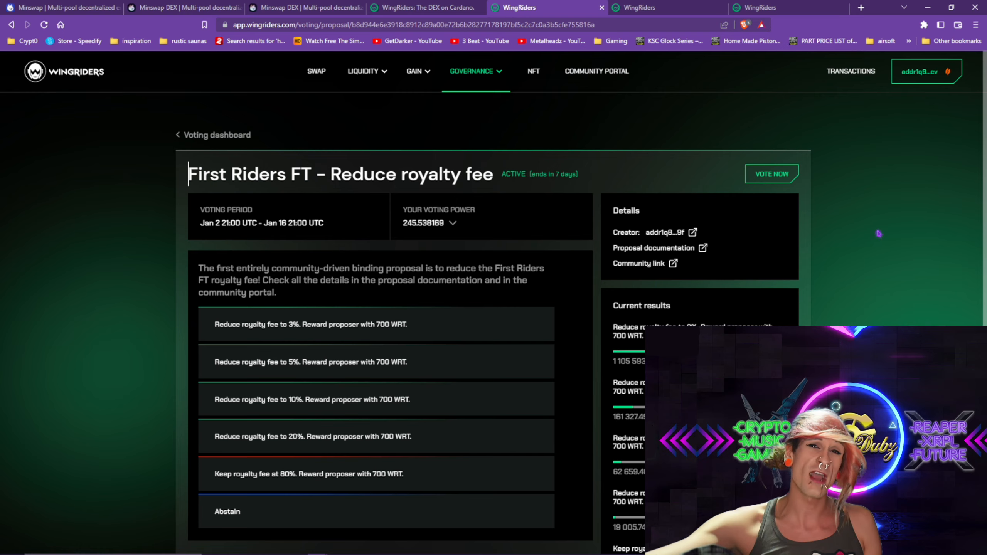
pyautogui.scroll(-3, 879, 234)
pyautogui.scroll(3, 879, 234)
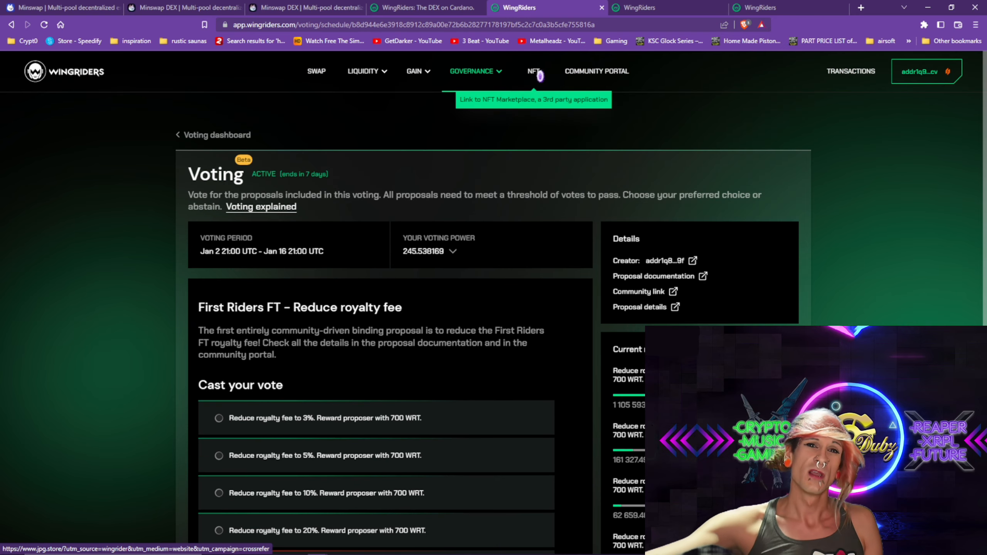
# Open the linked NFT marketplace and the Community Portal, and return to the WingRiders voting page
pyautogui.click(533, 71)
pyautogui.click(493, 9)
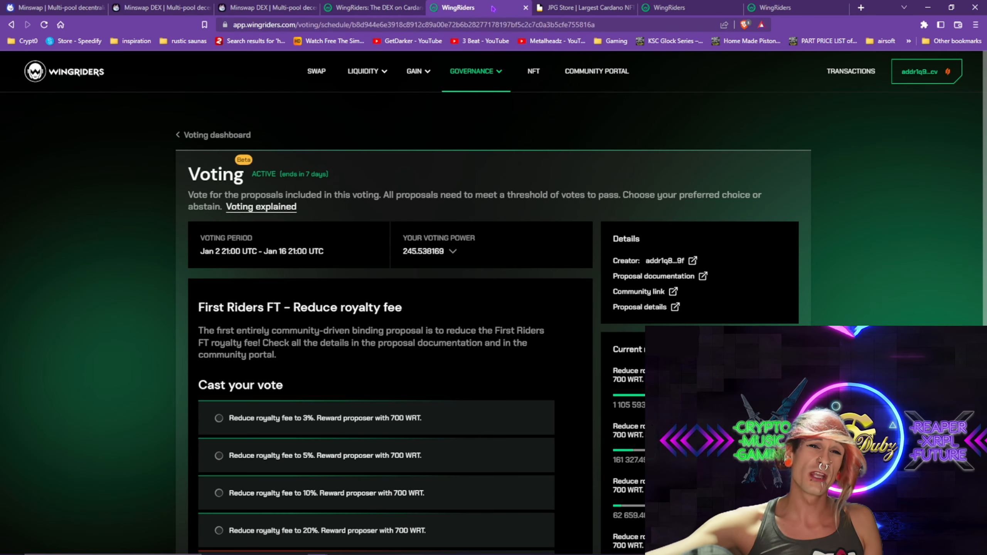
pyautogui.click(597, 74)
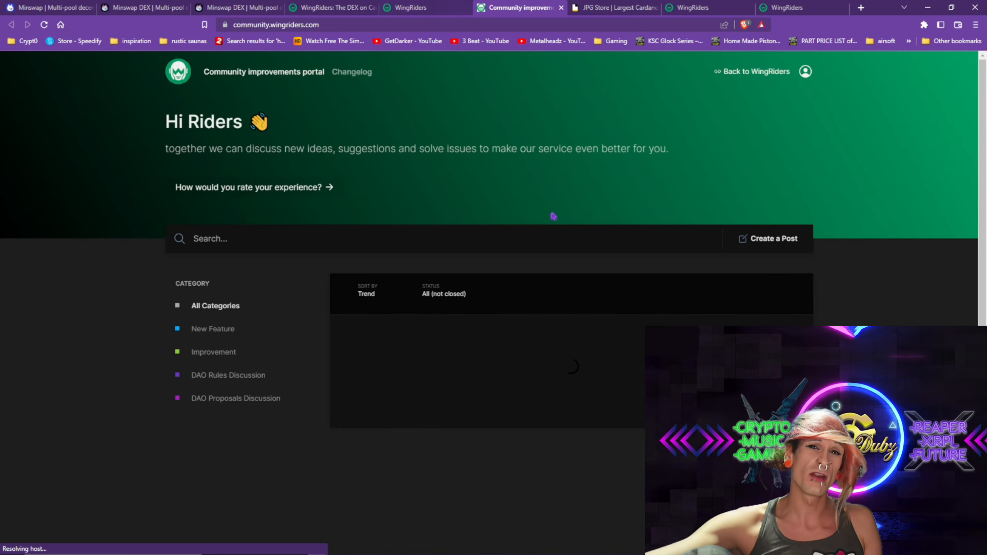
pyautogui.click(424, 8)
pyautogui.click(351, 7)
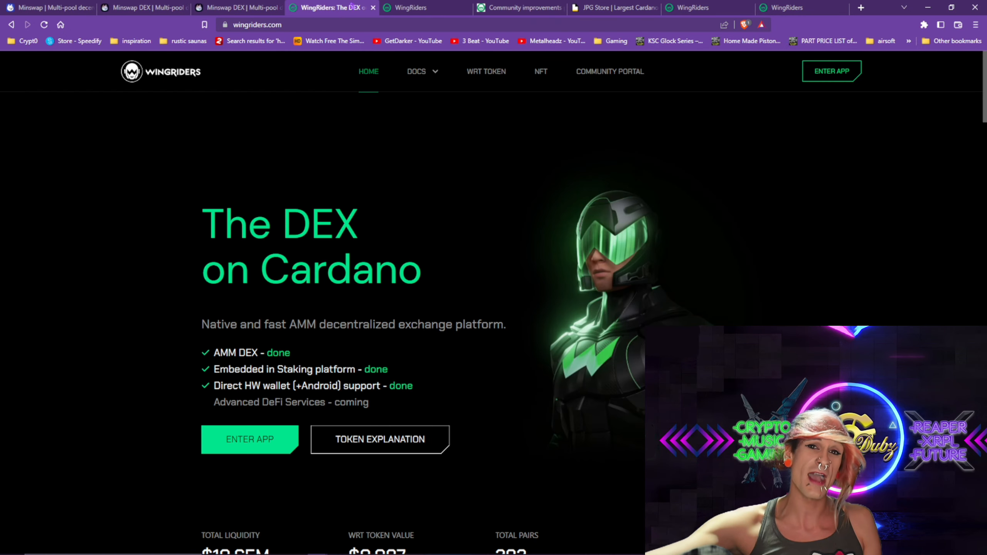
pyautogui.click(404, 9)
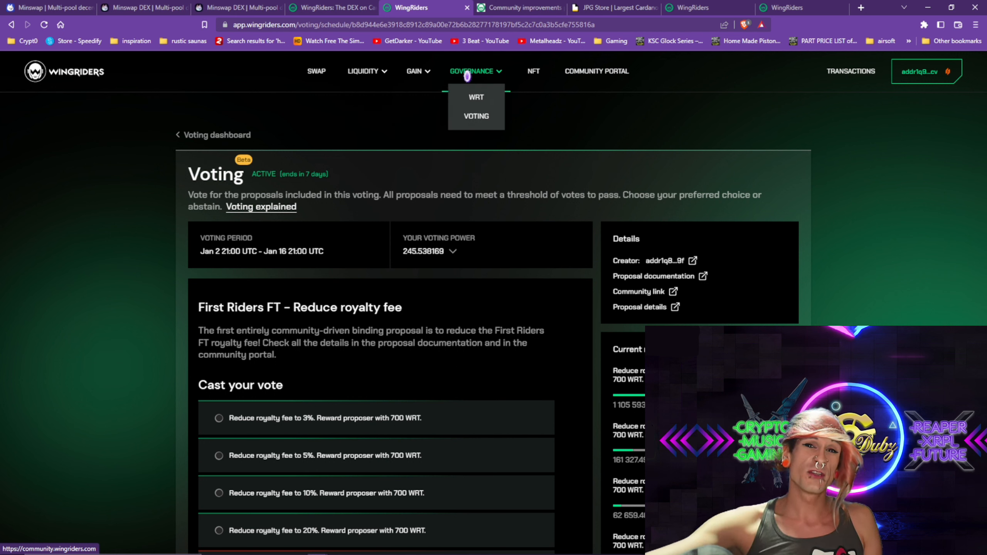
# Revisit the Portfolio page and the Farming page, looking over the My Farms list and its rewards
pyautogui.moveTo(433, 72)
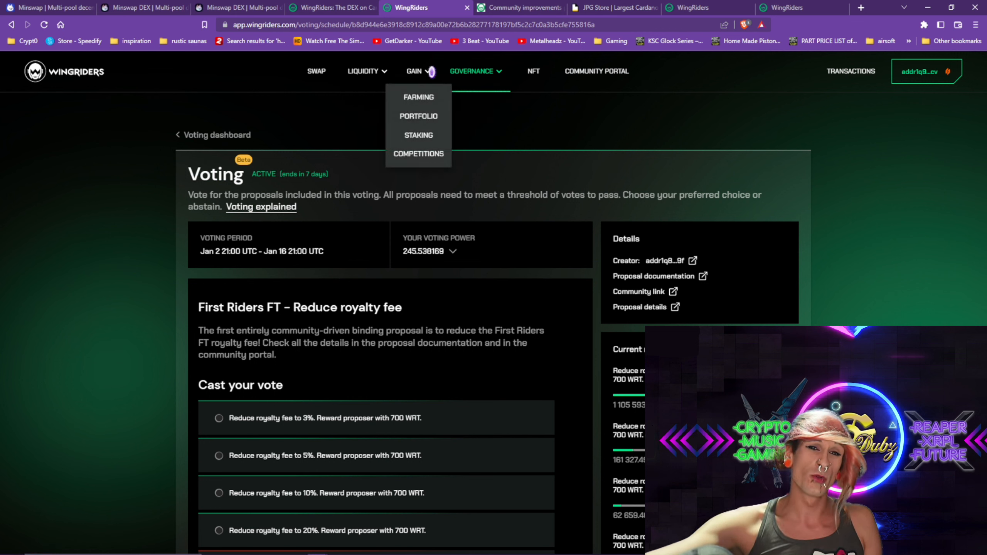
pyautogui.moveTo(471, 81)
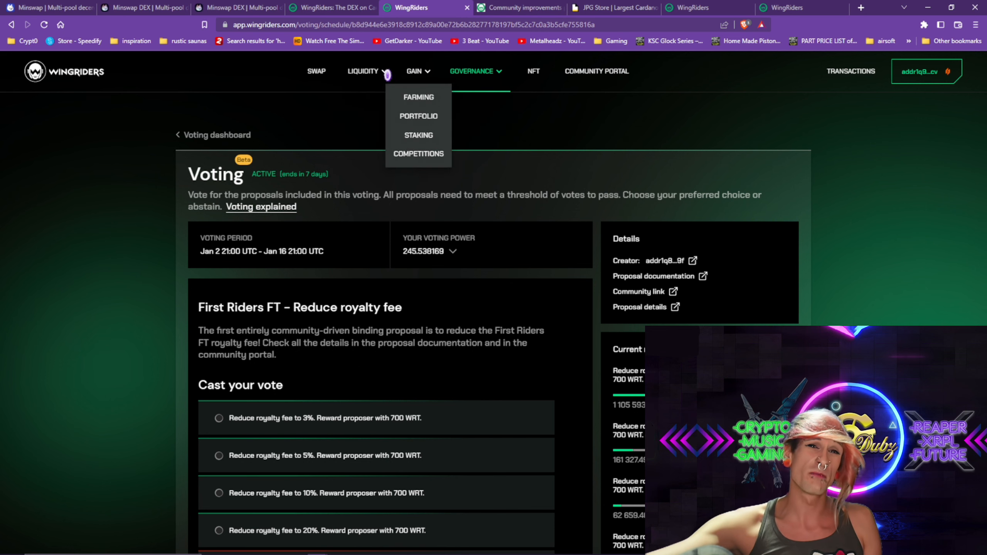
pyautogui.click(423, 117)
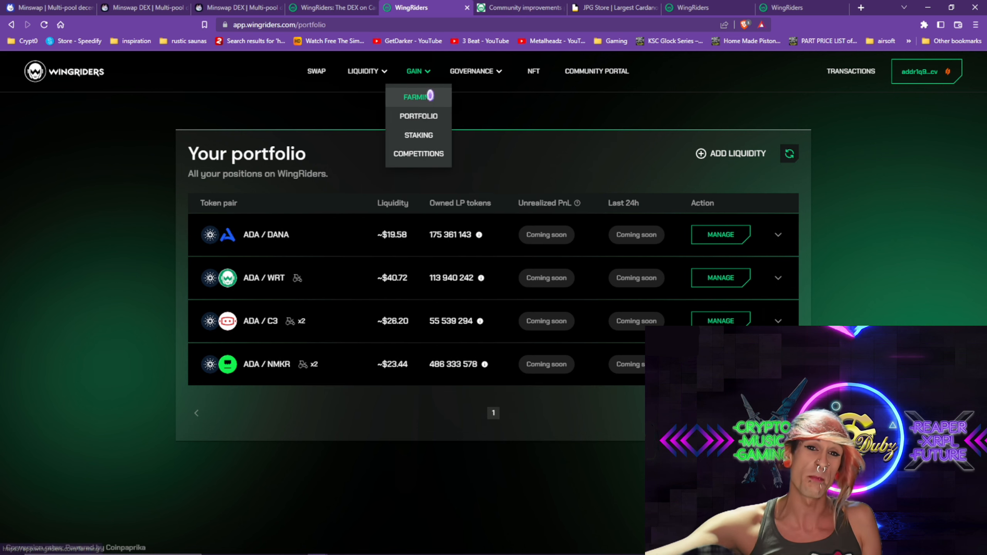
pyautogui.click(424, 95)
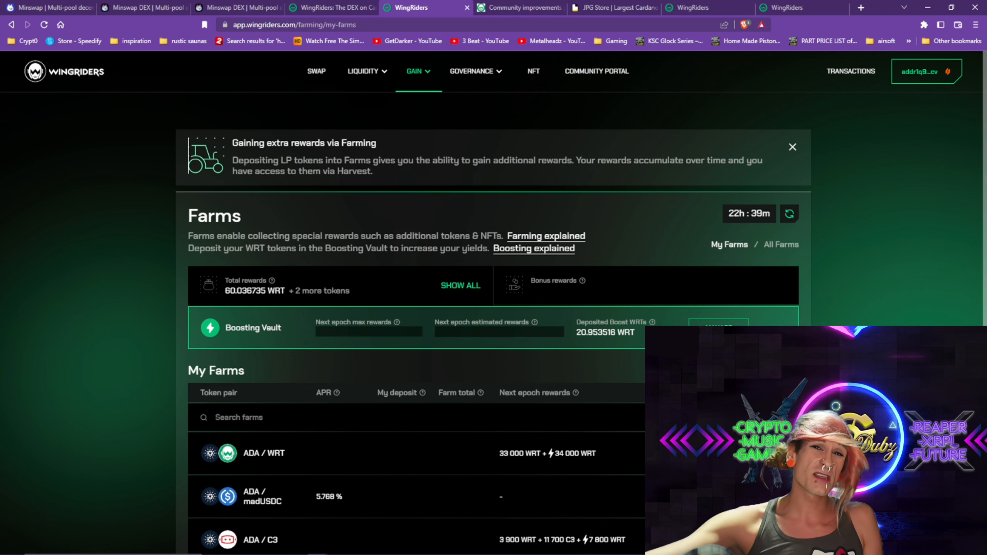
pyautogui.scroll(-4, 825, 301)
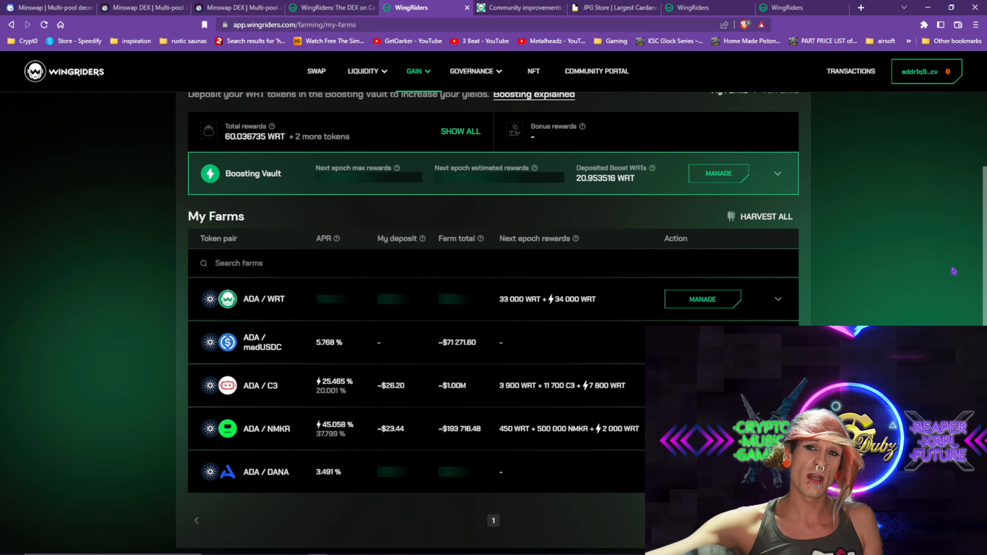
pyautogui.scroll(5, 771, 229)
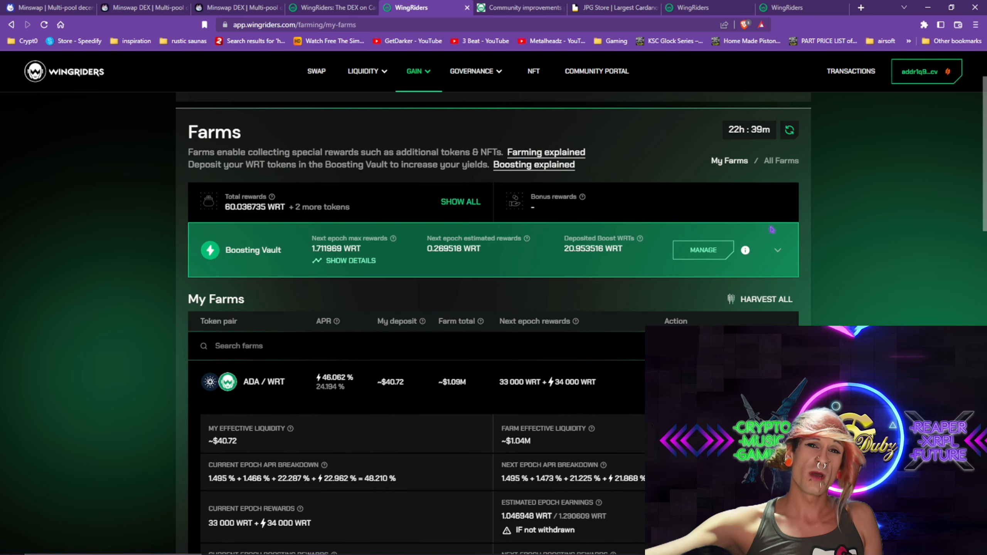
# Harvest all farm rewards to the wallet and sign the transaction in the Flint wallet with the wallet password
pyautogui.click(763, 300)
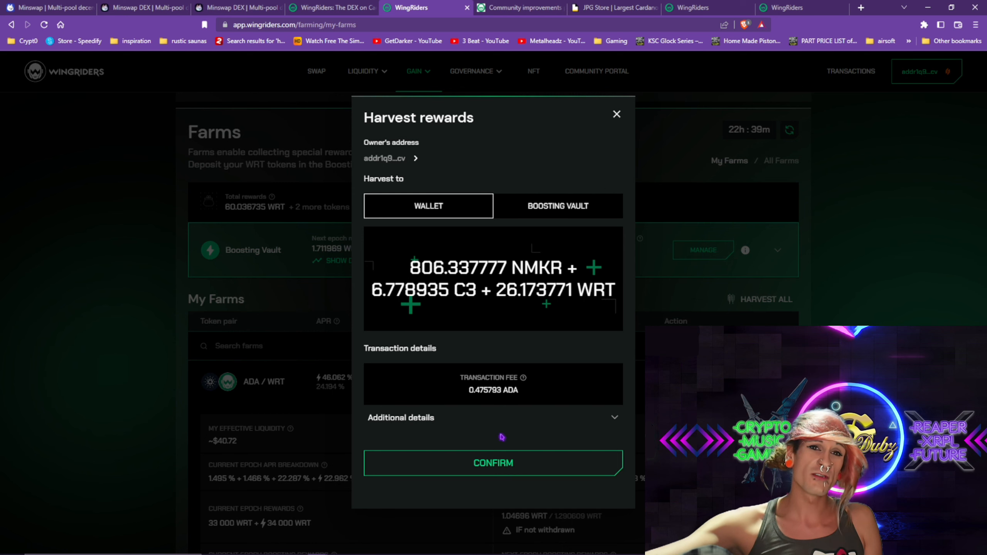
pyautogui.click(497, 468)
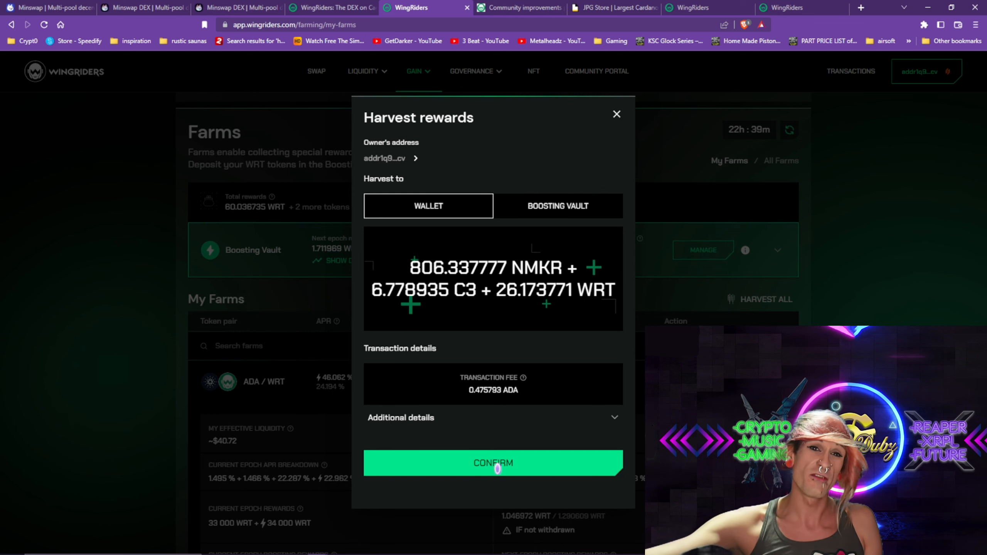
pyautogui.click(497, 469)
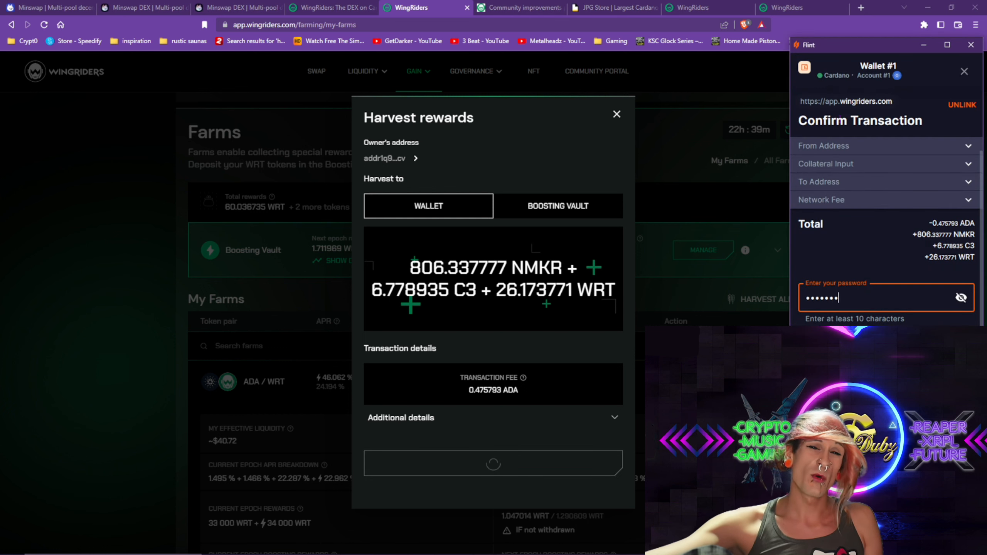
pyautogui.press('Return')
pyautogui.click(539, 408)
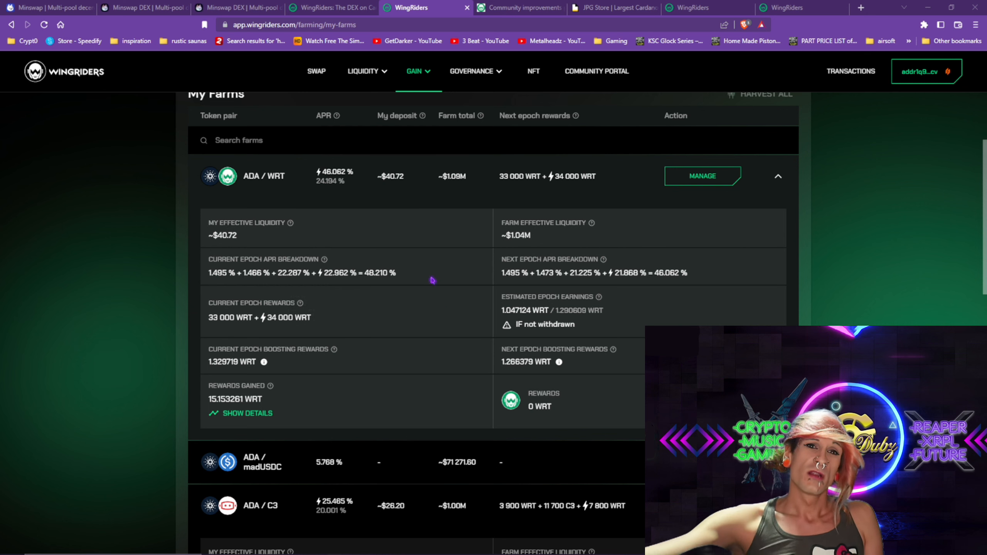
# Examine the current epoch APR breakdown of the ADA / WRT farm and highlight its total APR
pyautogui.moveTo(432, 279)
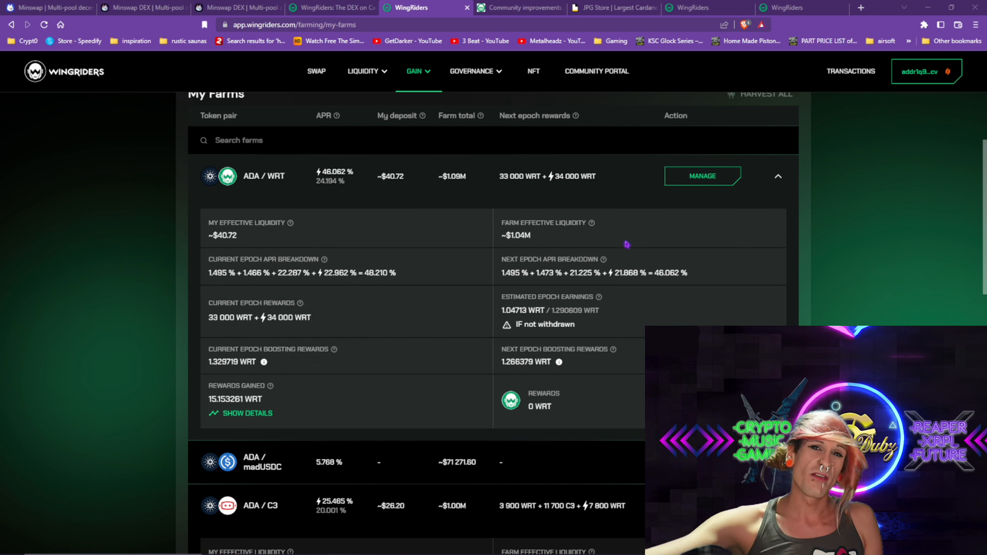
pyautogui.moveTo(397, 273); pyautogui.dragTo(364, 282)
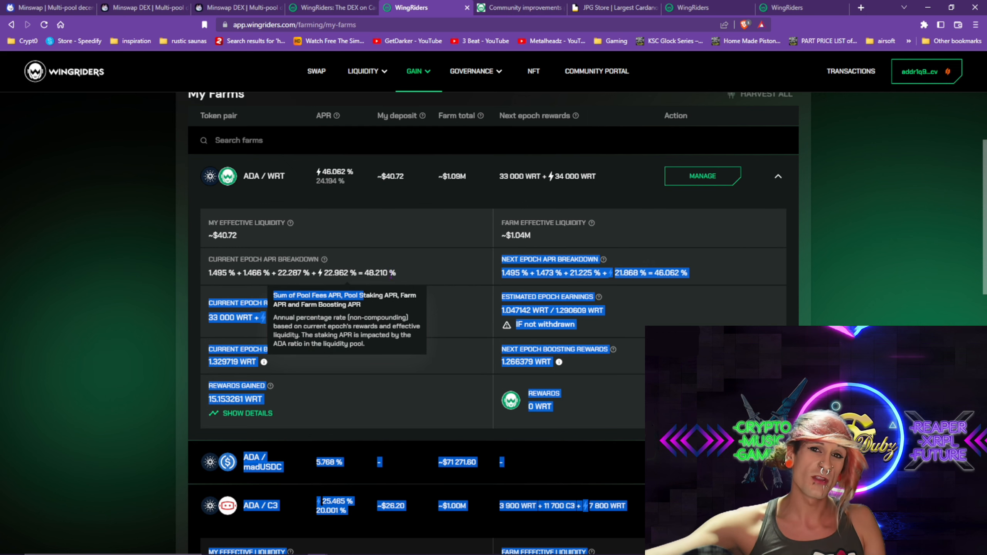
pyautogui.click(388, 273)
pyautogui.moveTo(402, 274); pyautogui.dragTo(362, 273)
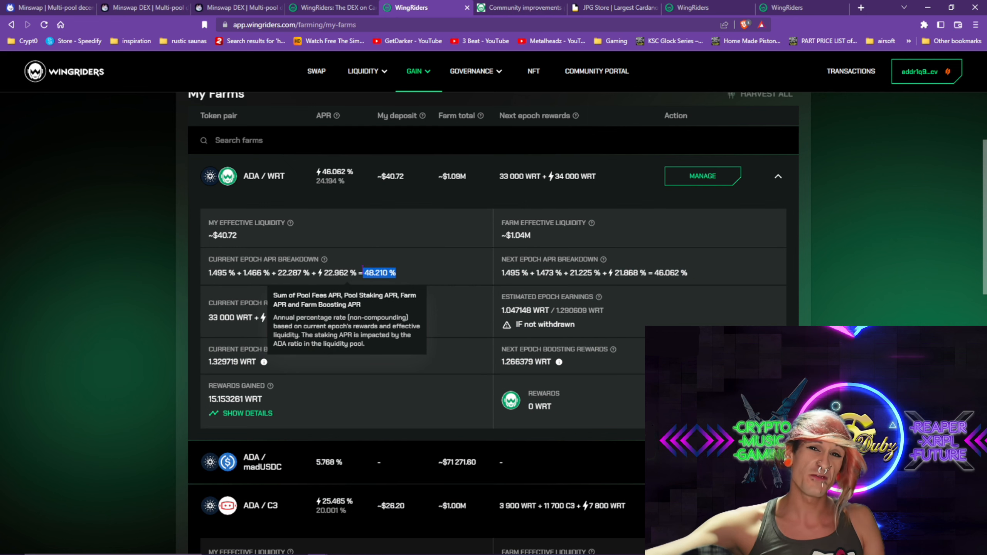
# Compare the APR breakdowns, epoch rewards and estimated earnings of the ADA / C3 and ADA / NMKR farms
pyautogui.scroll(-9, 363, 272)
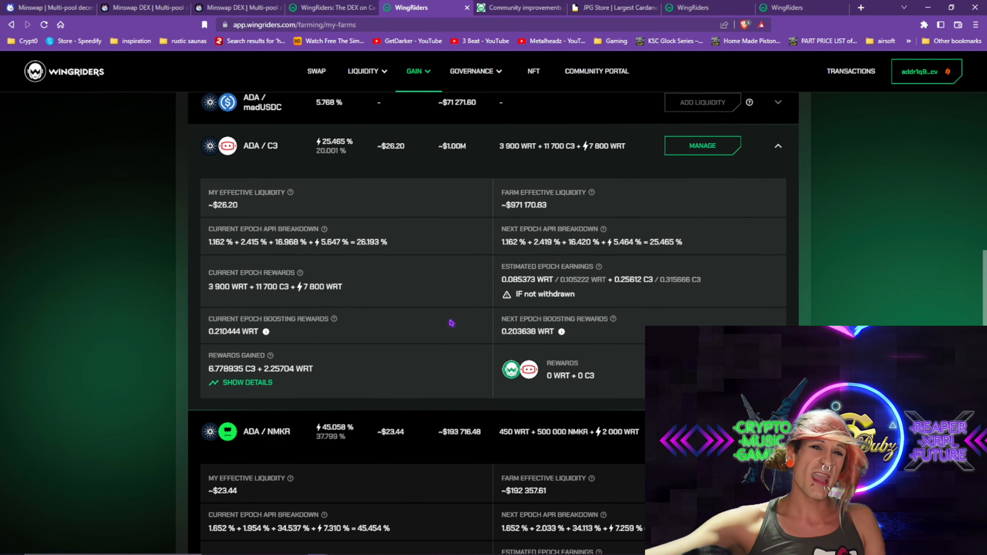
pyautogui.moveTo(387, 241)
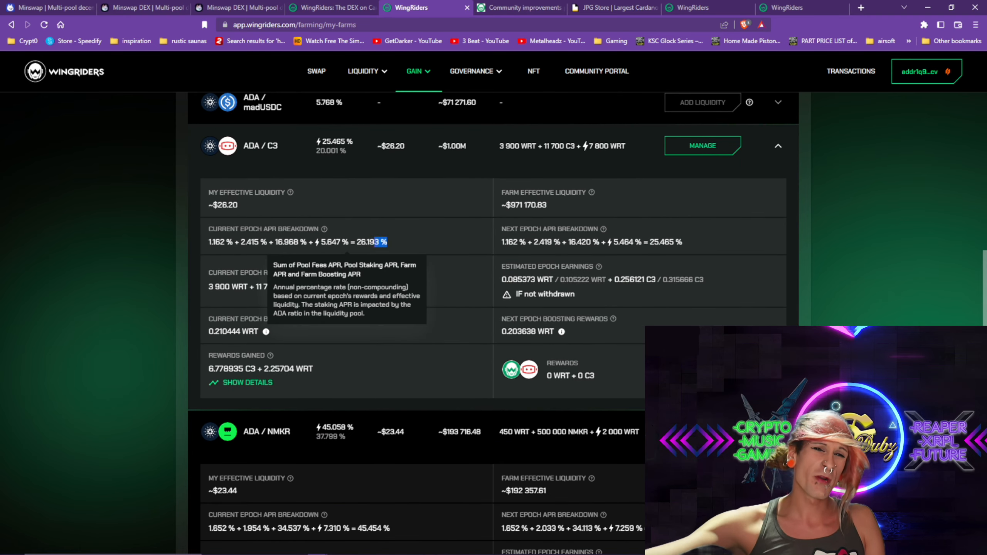
pyautogui.click(444, 241)
pyautogui.scroll(-4, 505, 253)
pyautogui.scroll(3, 559, 263)
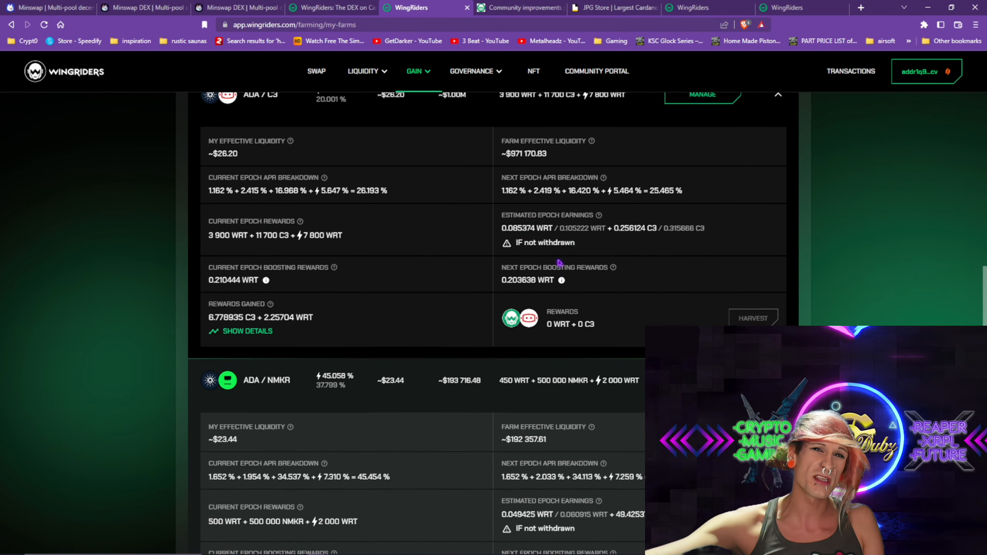
# Check the remaining rewards of the ADA / C3 farm, and the current epoch APR and rewards of the ADA / NMKR farm
pyautogui.moveTo(604, 325); pyautogui.dragTo(560, 324)
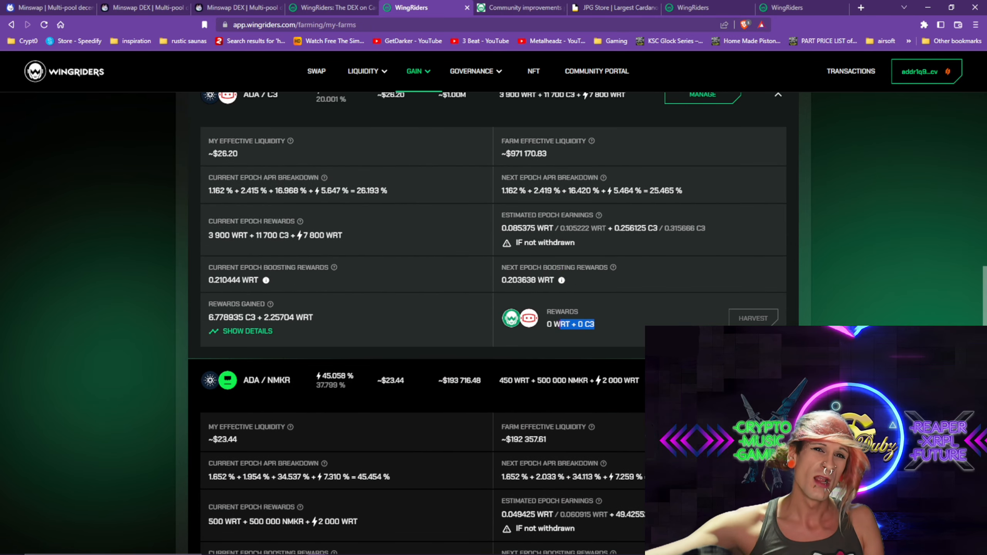
pyautogui.click(398, 314)
pyautogui.scroll(-4, 400, 307)
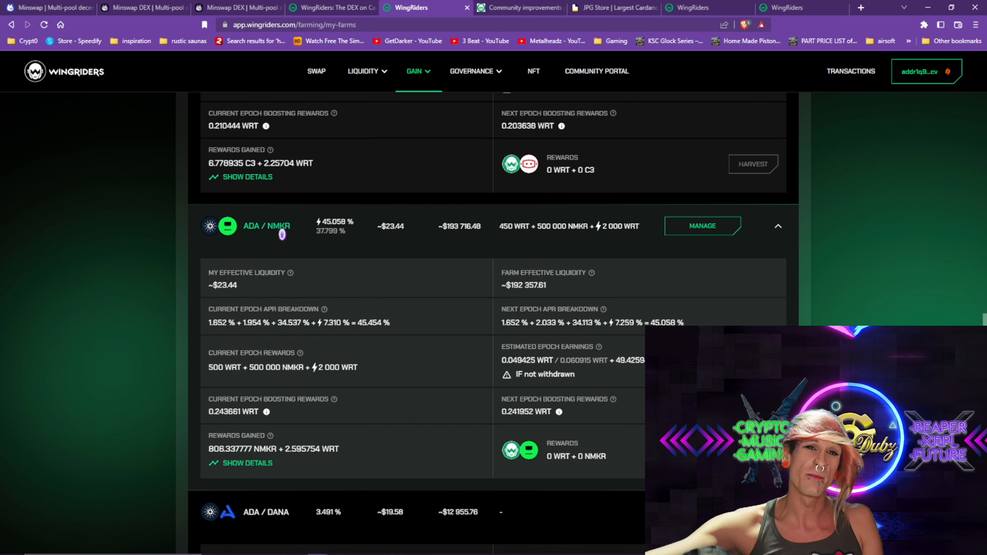
pyautogui.moveTo(396, 330)
pyautogui.moveTo(395, 330); pyautogui.dragTo(360, 323)
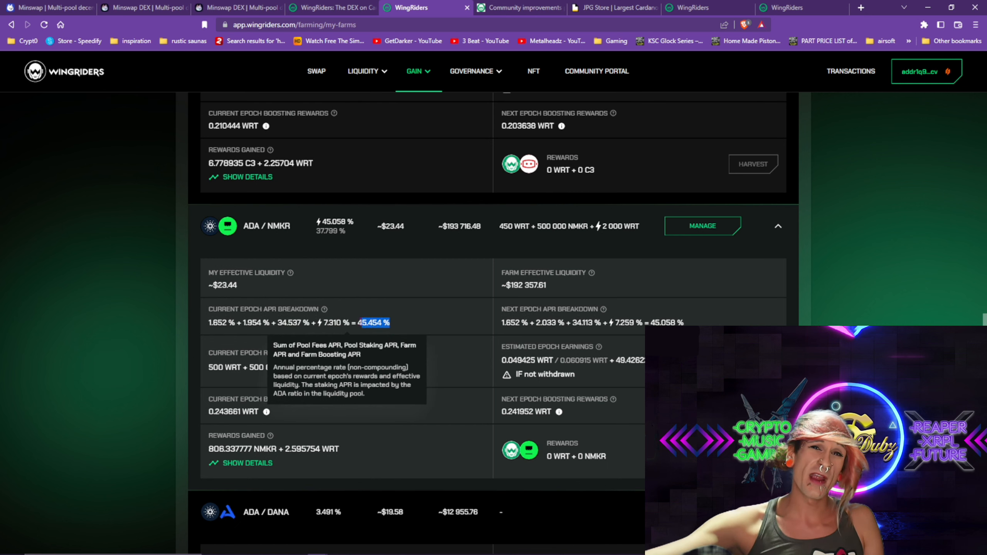
pyautogui.click(444, 337)
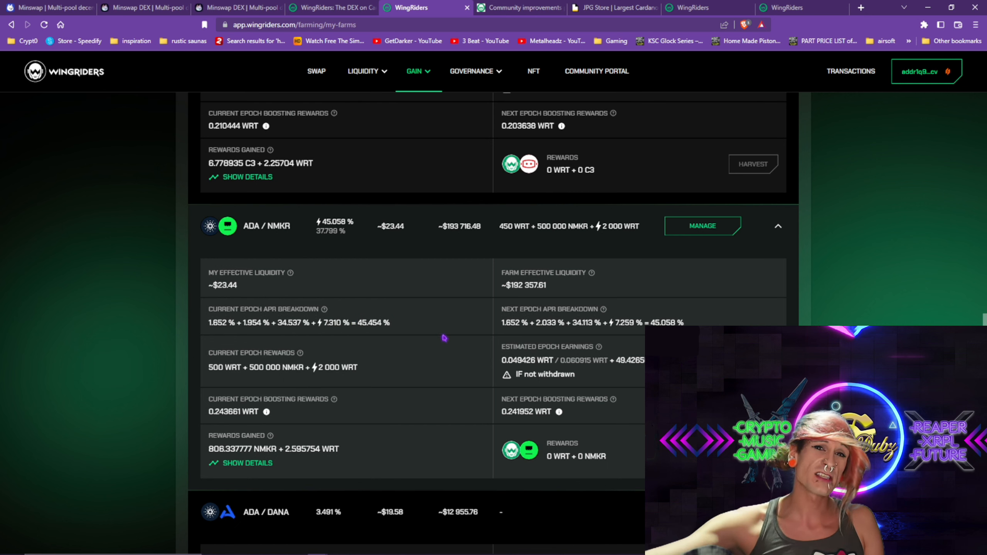
pyautogui.moveTo(606, 460); pyautogui.dragTo(546, 455)
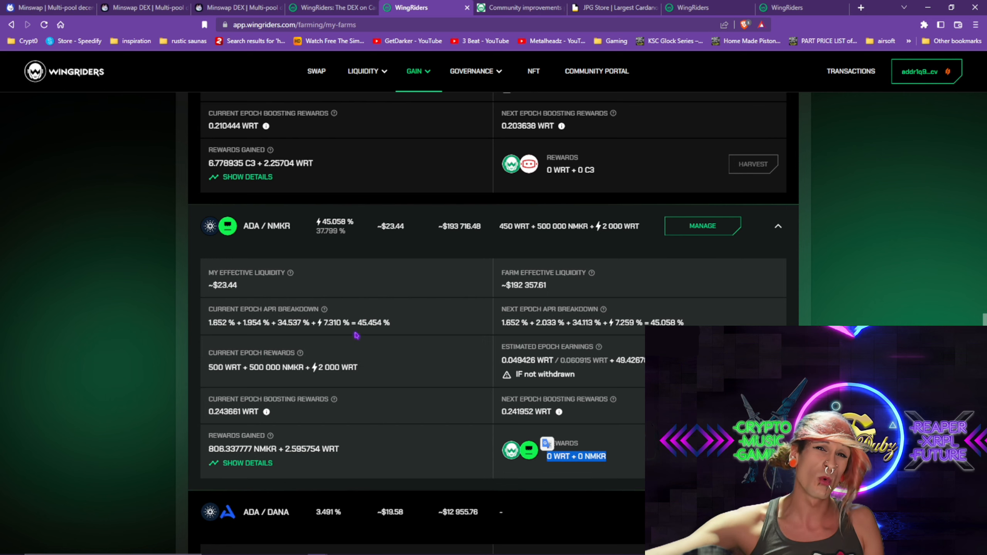
# Compare the ADA / NMKR farm's effective liquidity with the ADA / DANA farm and examine the latter's current epoch APR breakdown
pyautogui.scroll(-5, 380, 349)
pyautogui.scroll(-2, 381, 349)
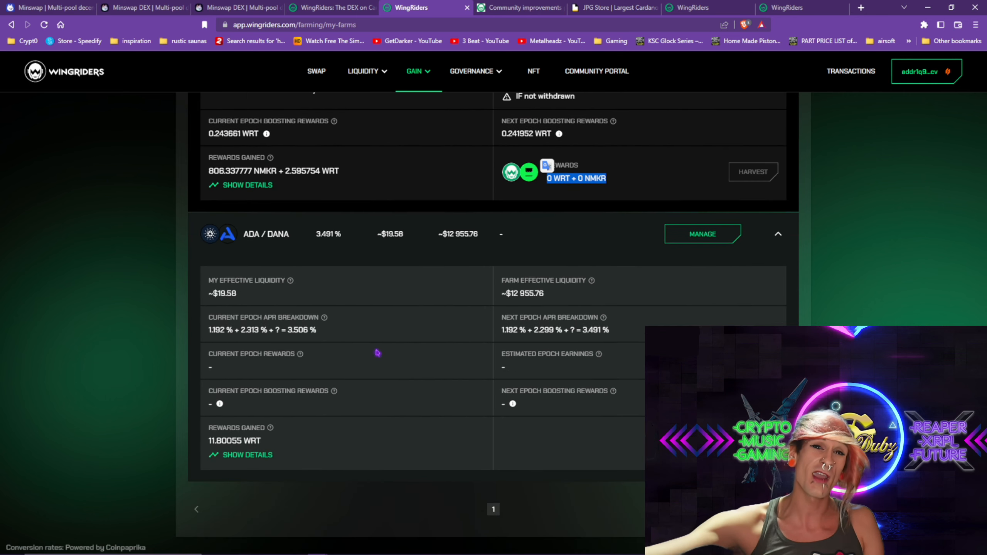
pyautogui.scroll(4, 388, 349)
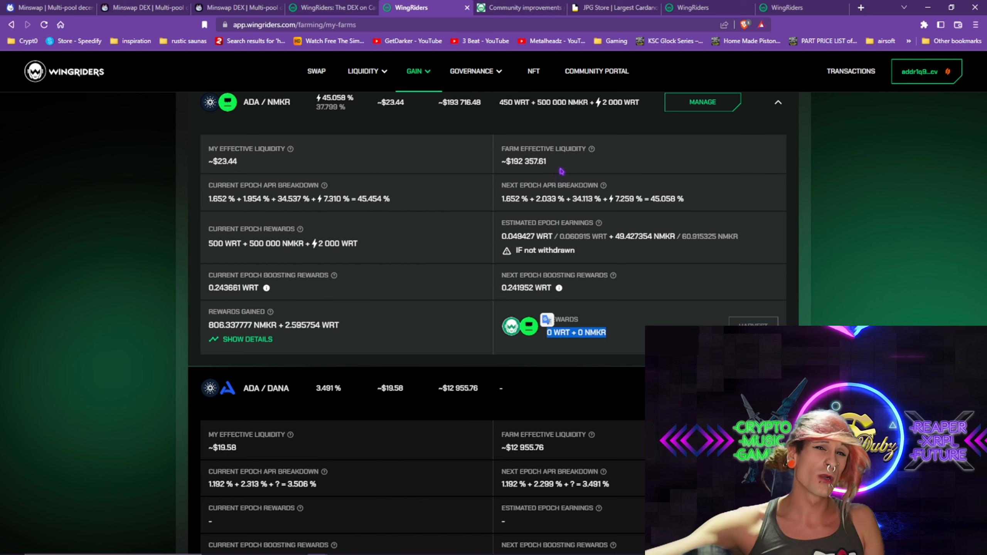
pyautogui.moveTo(546, 161); pyautogui.dragTo(510, 161)
pyautogui.scroll(-4, 434, 333)
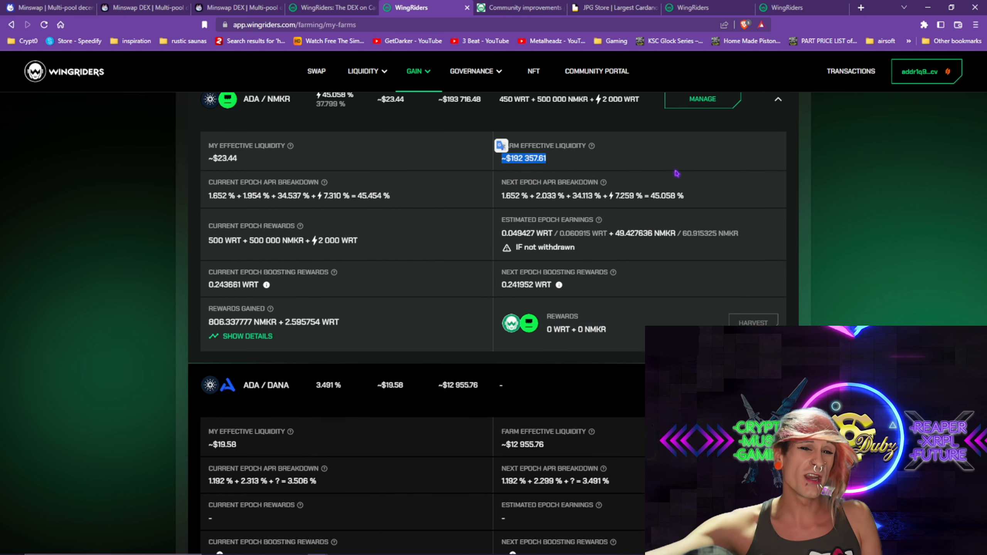
pyautogui.moveTo(322, 344)
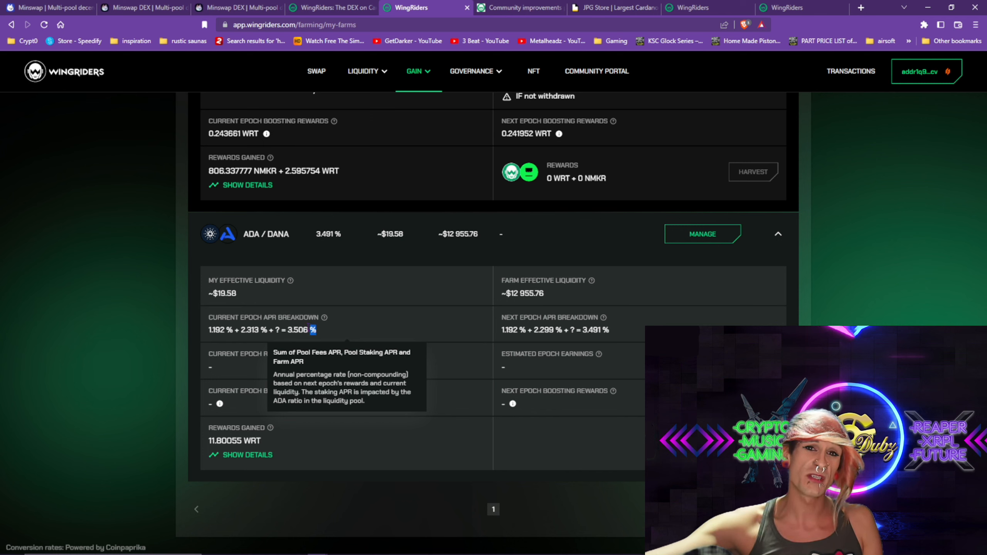
pyautogui.moveTo(309, 330); pyautogui.dragTo(286, 330)
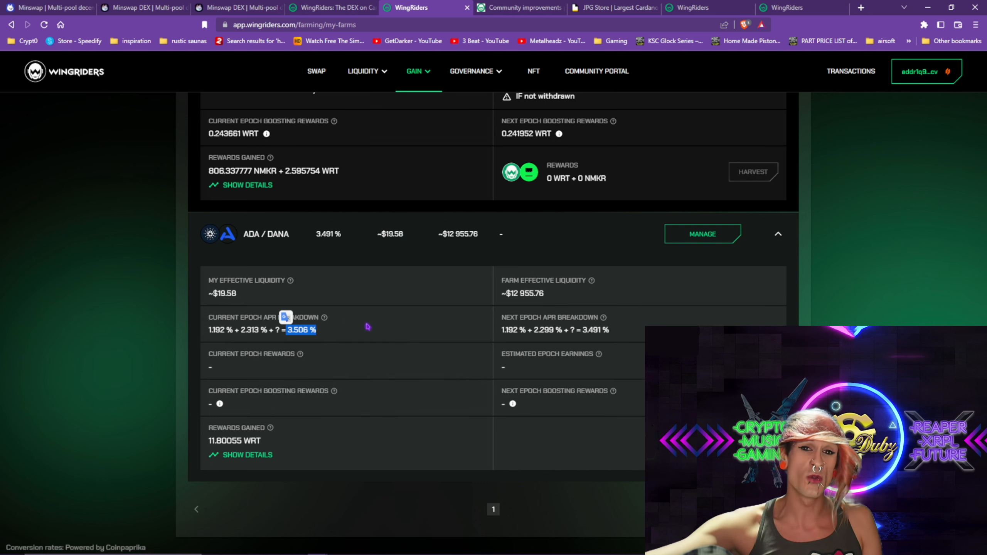
pyautogui.scroll(6, 365, 328)
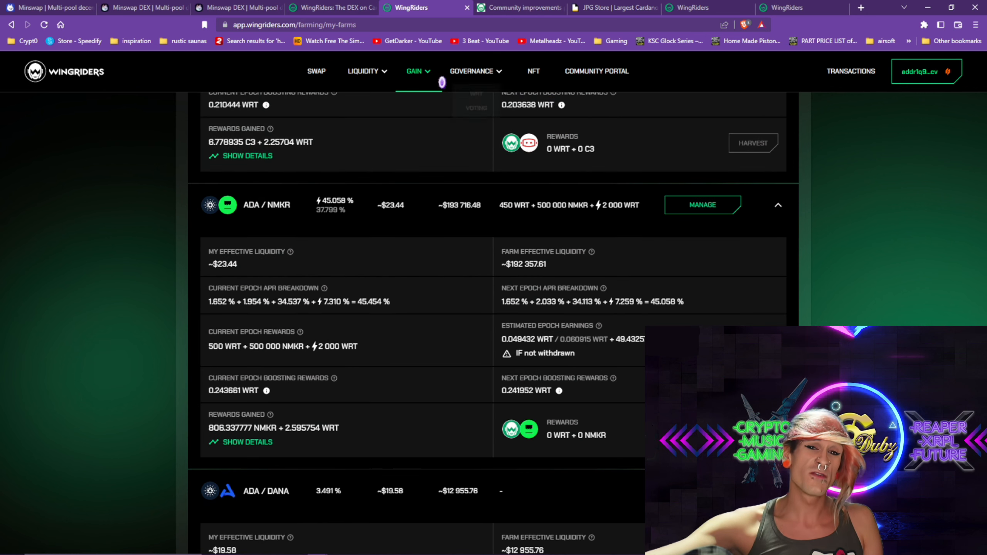
# Remove the ADA/DANA staking vote for the StakesStone pool by setting it to 0% and confirming the withdrawal
pyautogui.moveTo(417, 74)
pyautogui.click(420, 135)
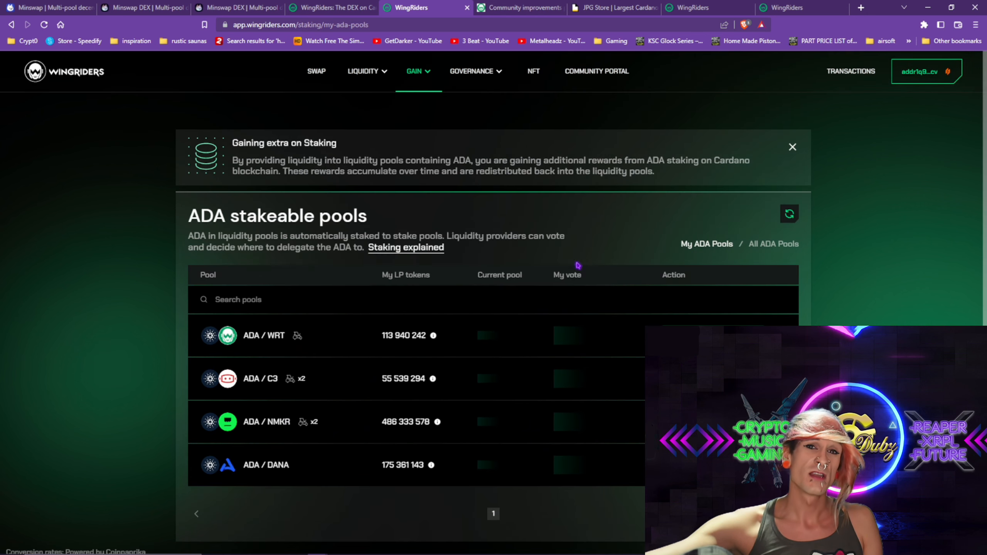
pyautogui.click(598, 461)
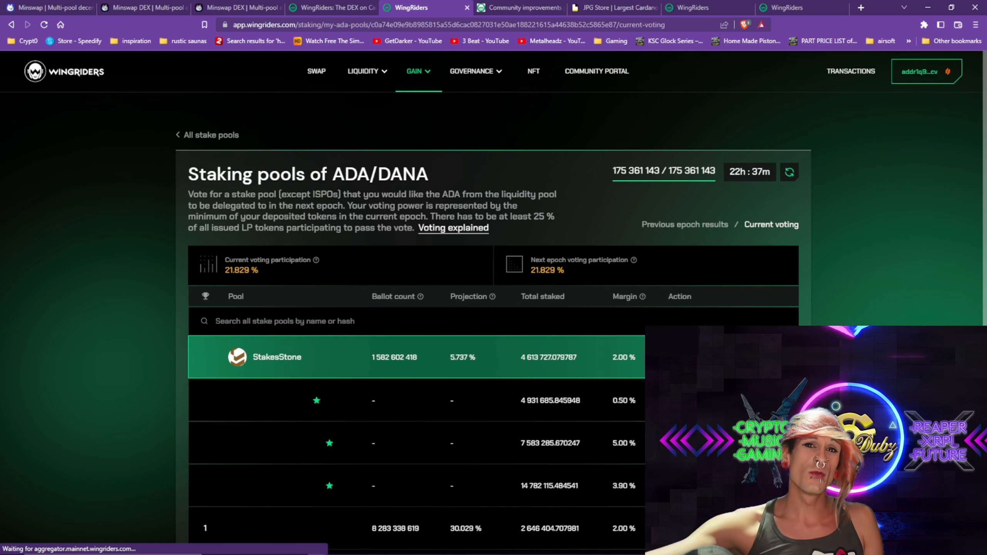
pyautogui.click(686, 357)
pyautogui.moveTo(627, 284); pyautogui.dragTo(356, 290)
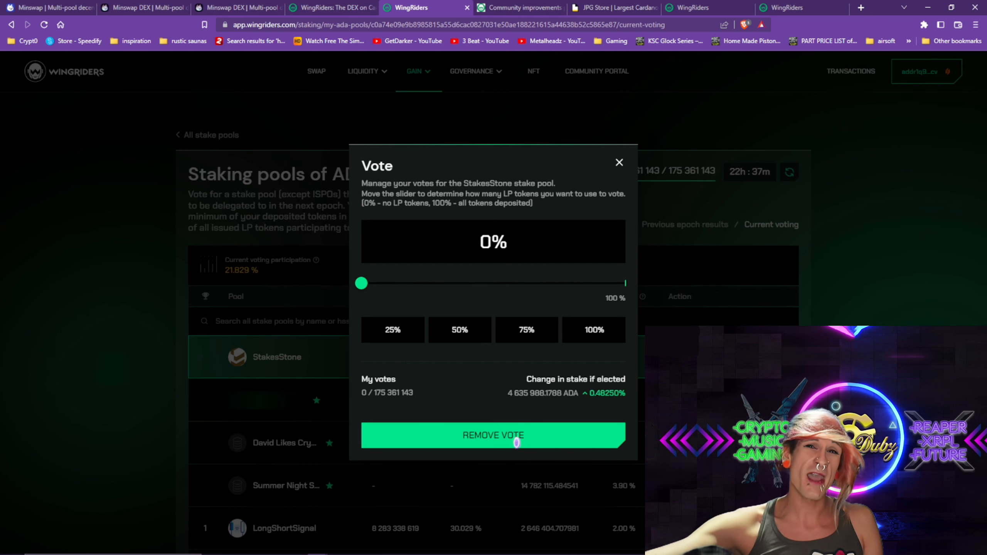
pyautogui.click(516, 441)
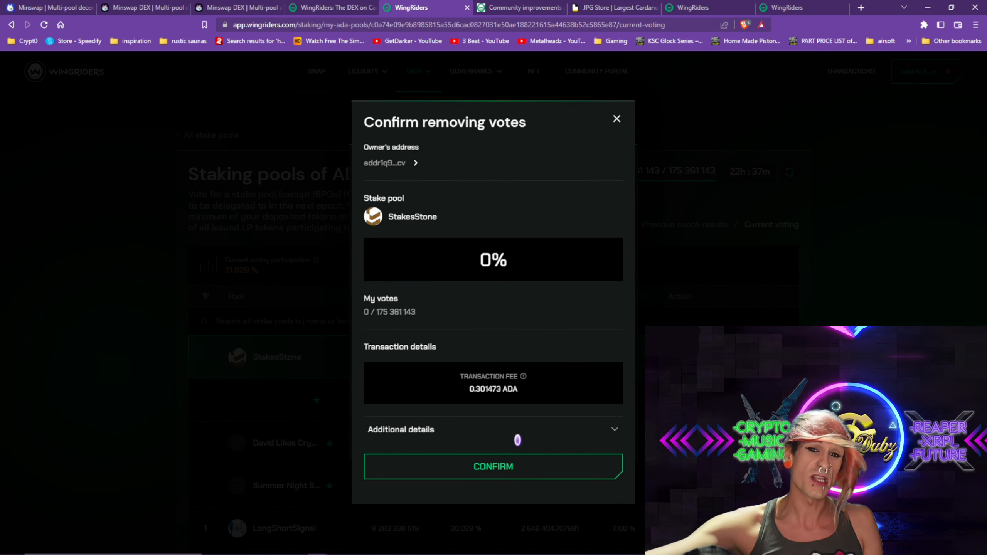
pyautogui.click(507, 464)
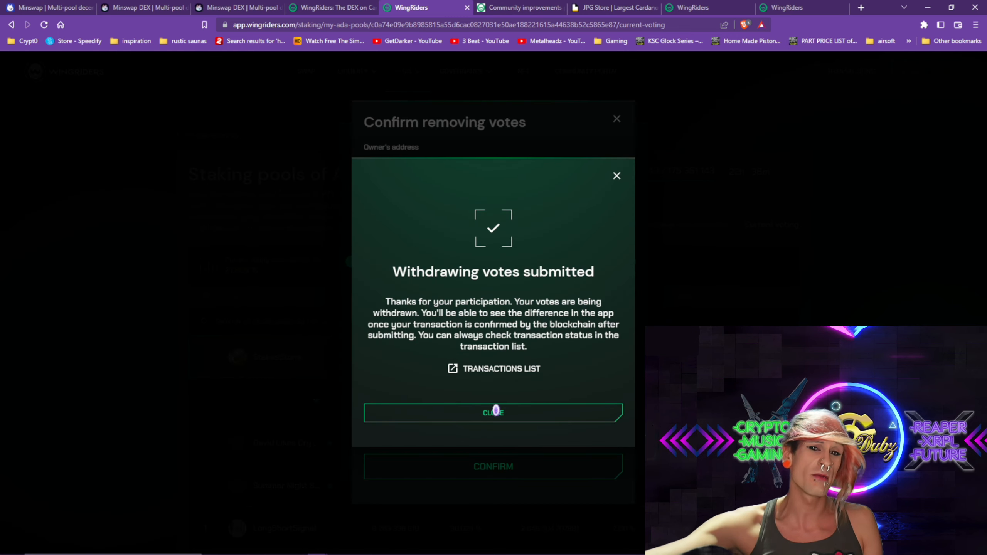
pyautogui.click(495, 413)
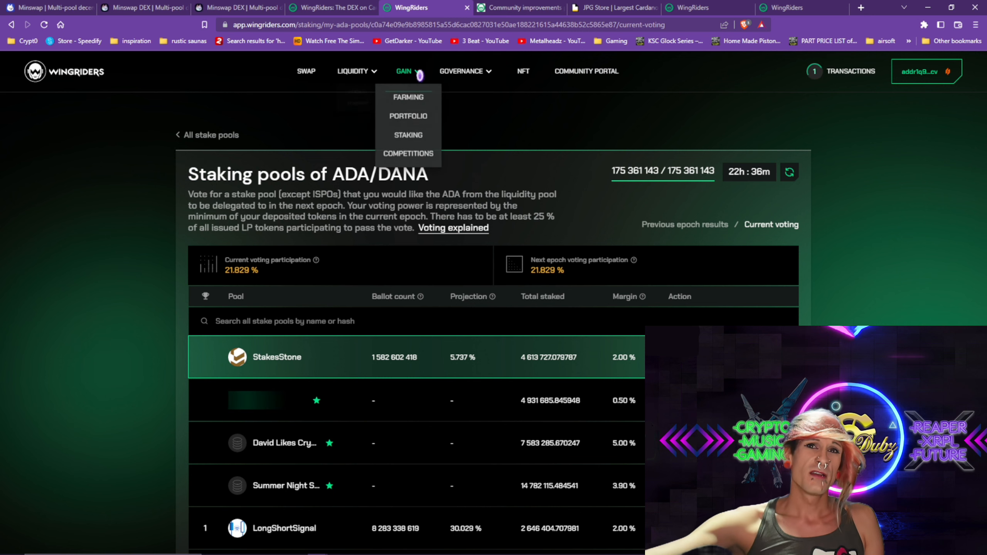
# Open the ADA / DANA farm, remove 100% of the liquidity from the ADA / DANA pool and submit the reclaim request
pyautogui.click(408, 97)
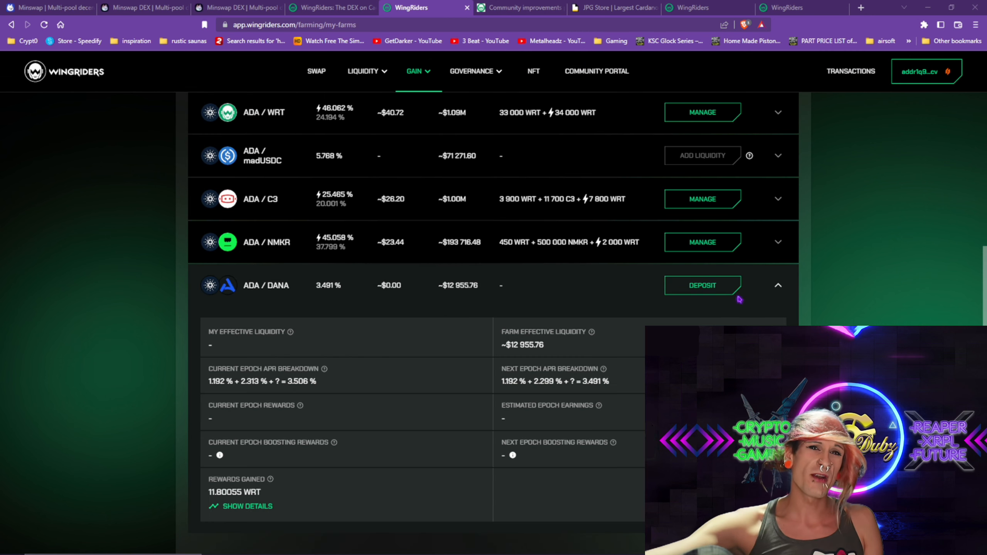
pyautogui.scroll(-2, 738, 295)
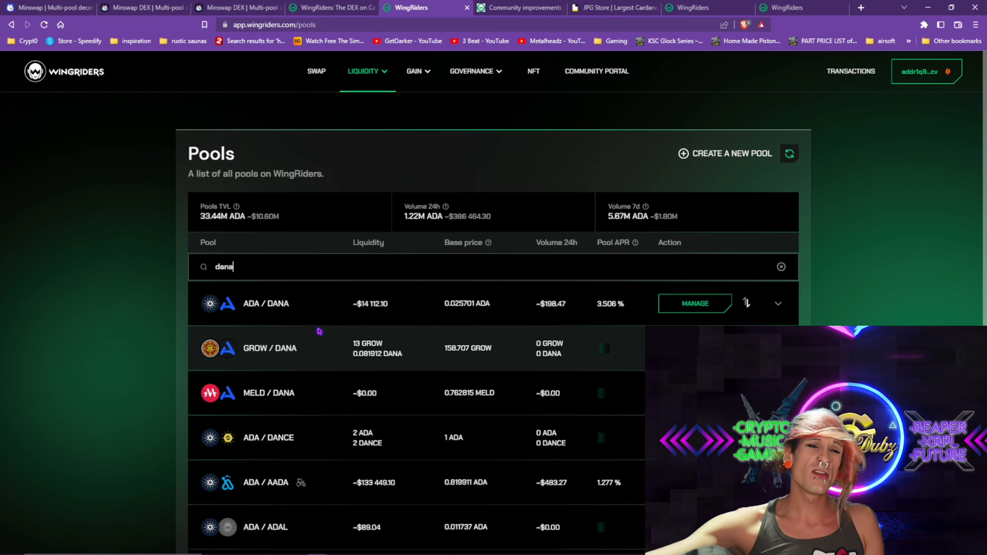
pyautogui.click(290, 310)
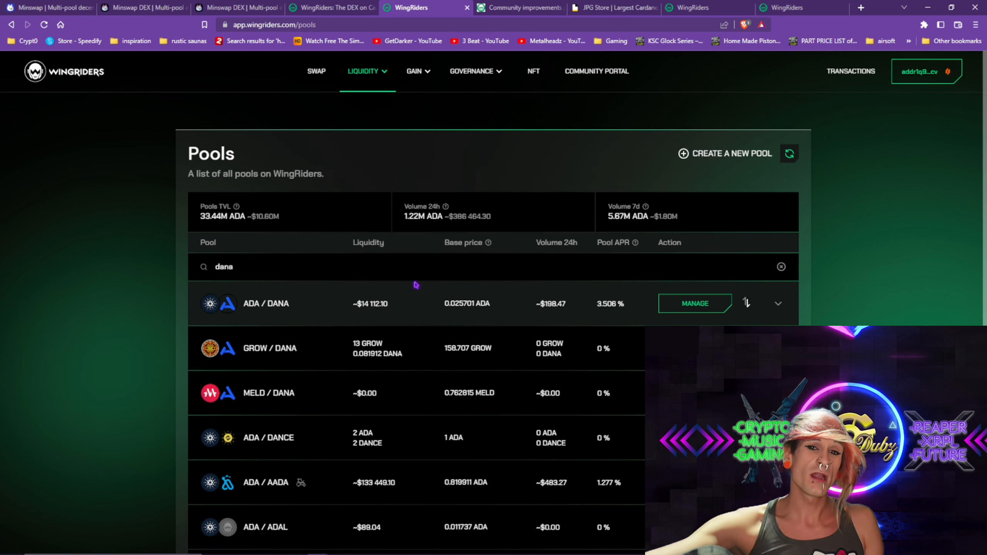
pyautogui.click(706, 302)
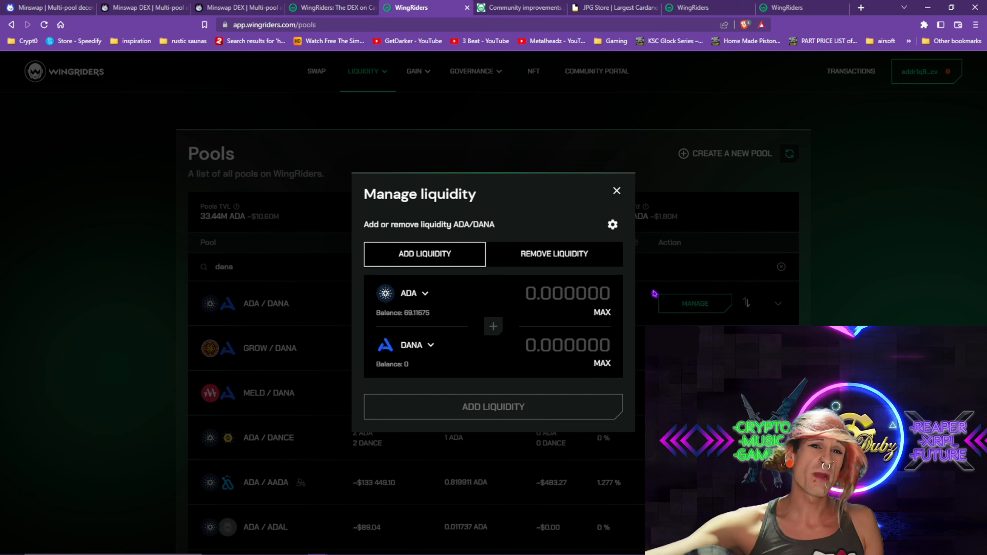
pyautogui.click(559, 254)
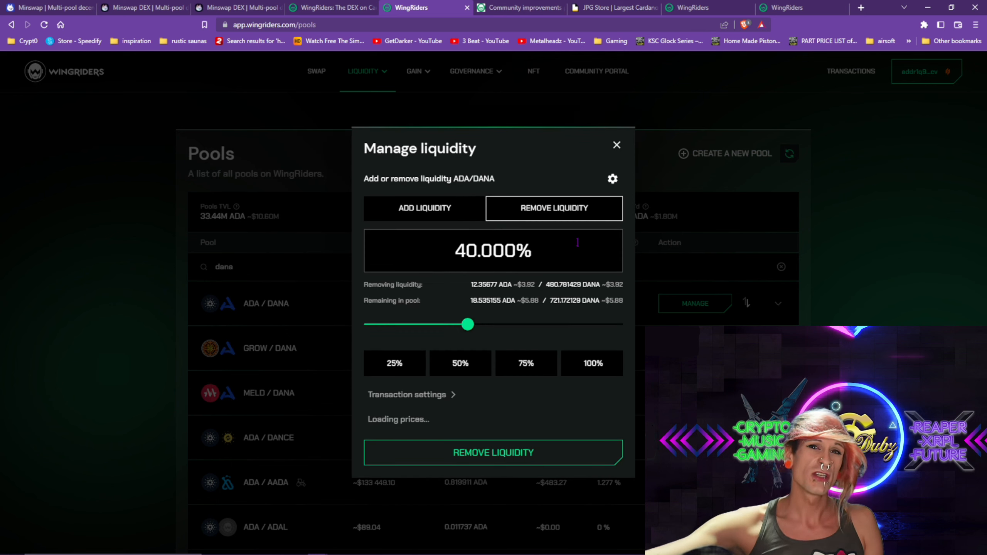
pyautogui.moveTo(467, 302); pyautogui.dragTo(623, 302)
pyautogui.click(520, 479)
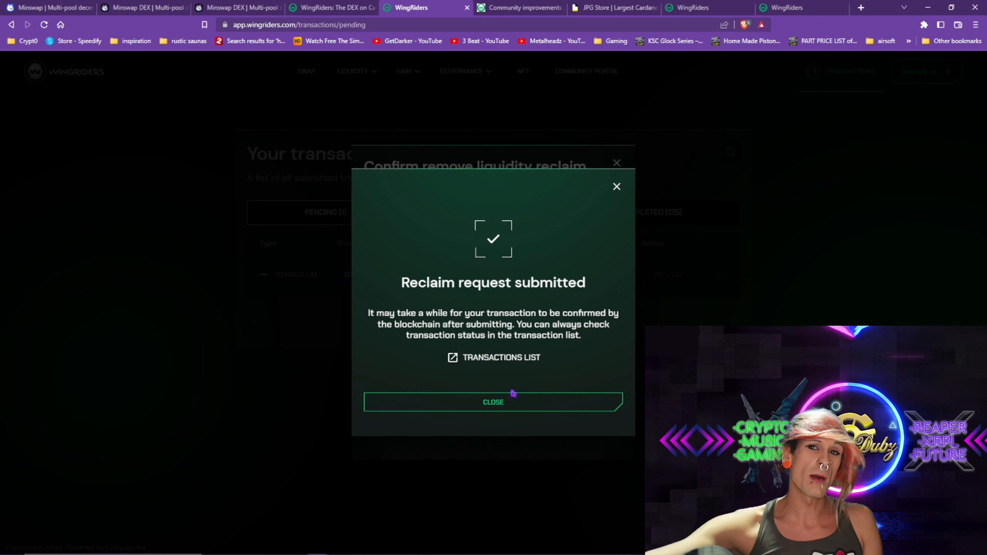
pyautogui.click(511, 397)
# Set up a swap of the maximum DANA balance into ADA and submit it
pyautogui.click(421, 218)
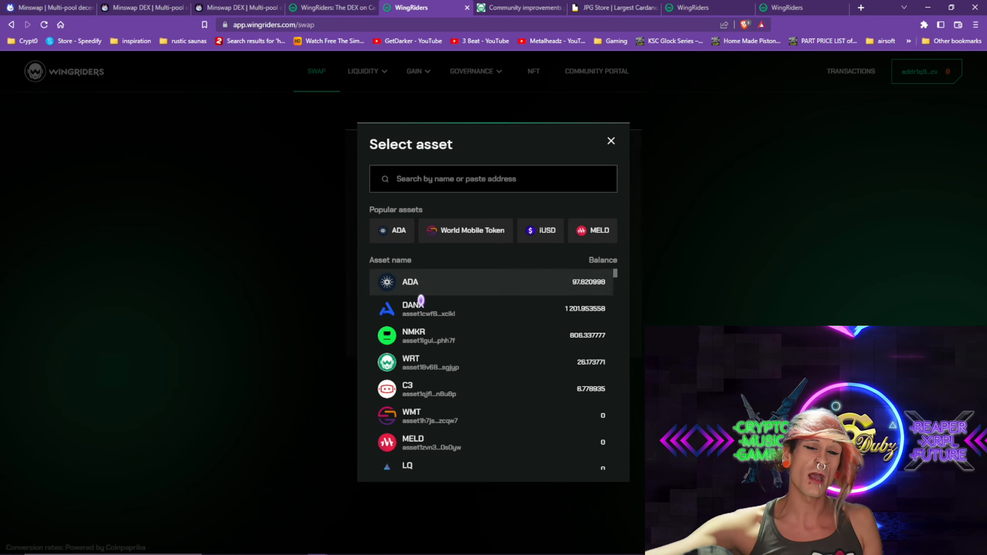
pyautogui.click(422, 311)
pyautogui.click(412, 269)
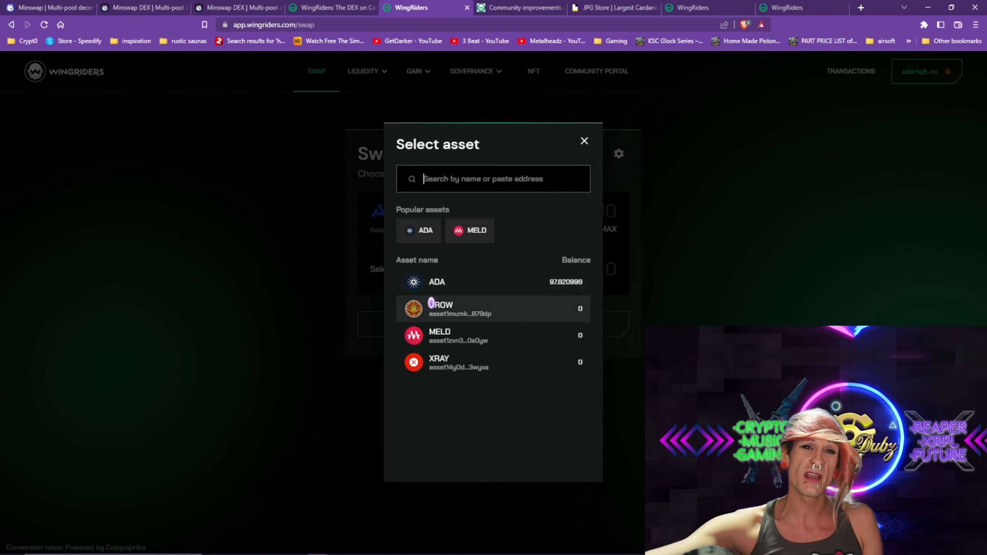
pyautogui.click(448, 288)
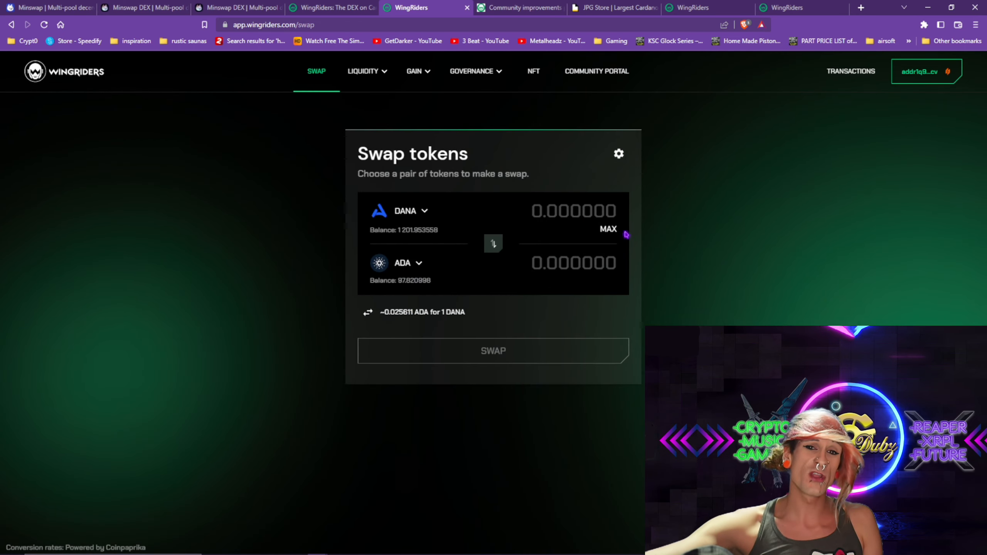
pyautogui.click(608, 232)
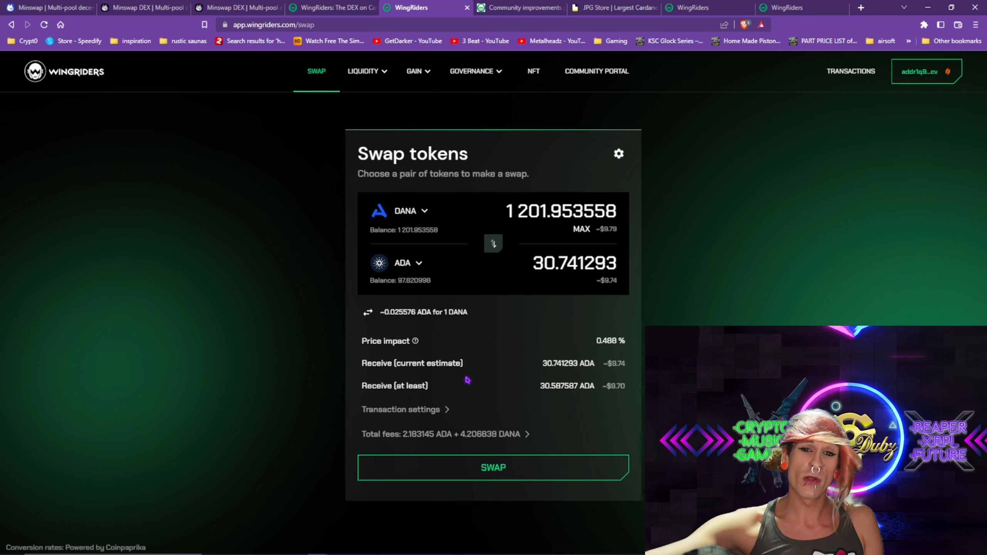
pyautogui.click(494, 476)
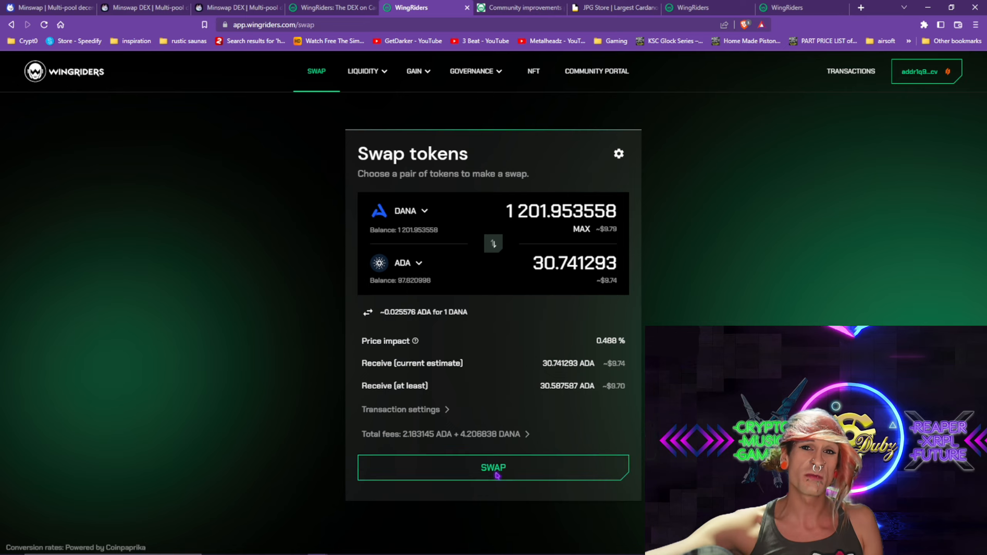